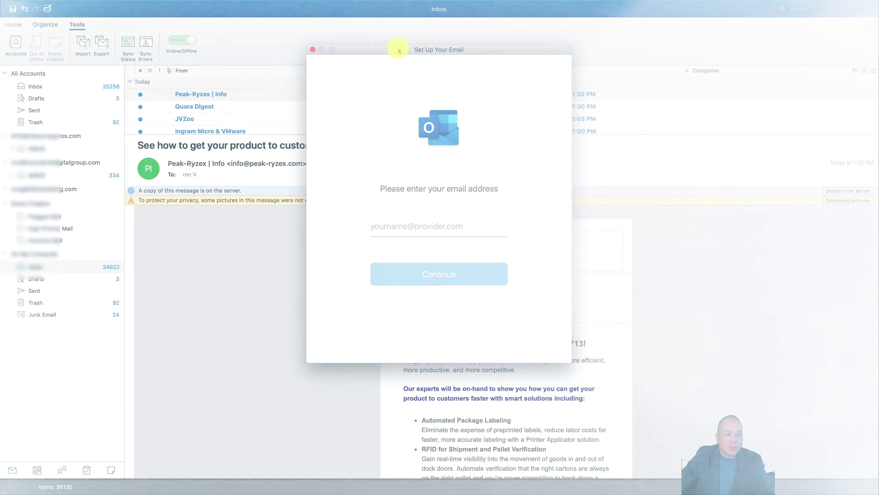
Step: Move the Set Up Your Email window into place over the Inbox
left_click_drag(398, 51, 377, 50)
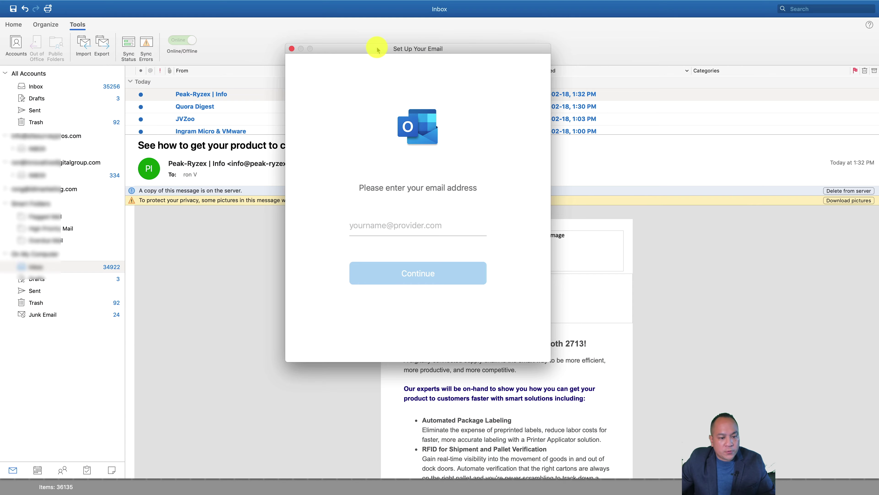
Step: Close the existing Set Up Your Email window and bring up the Tools commands
left_click_drag(377, 50, 376, 56)
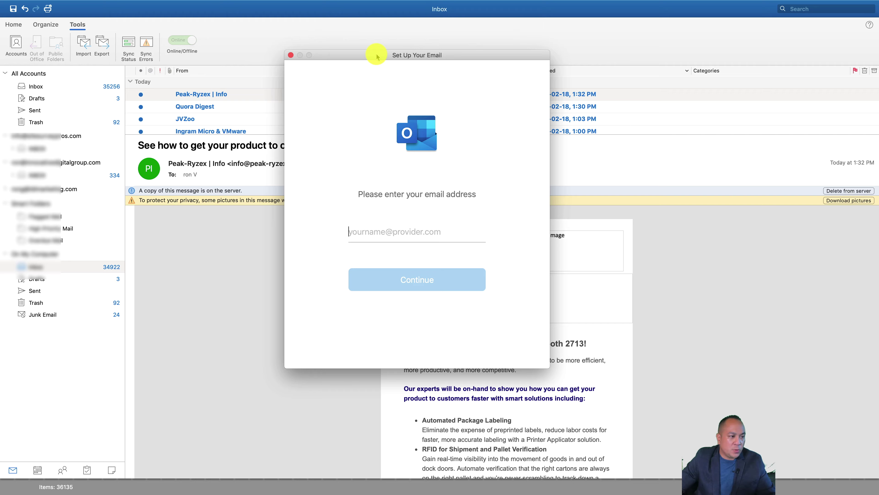
left_click(291, 55)
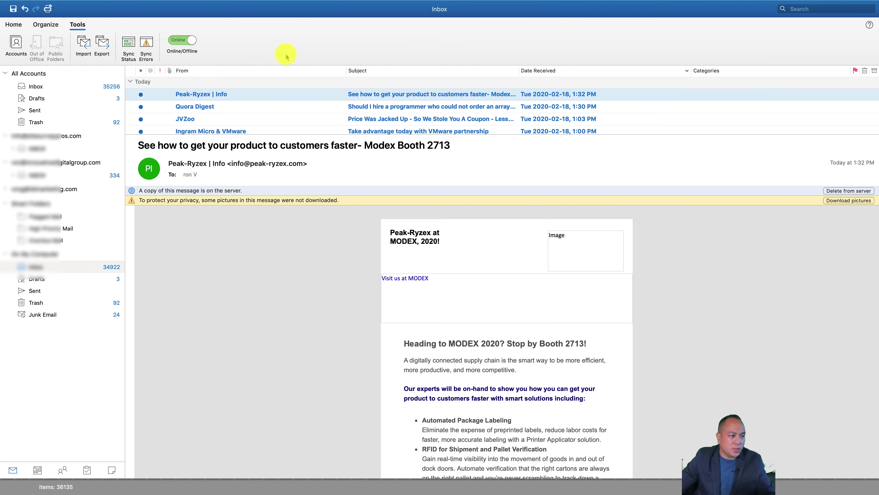
left_click(78, 25)
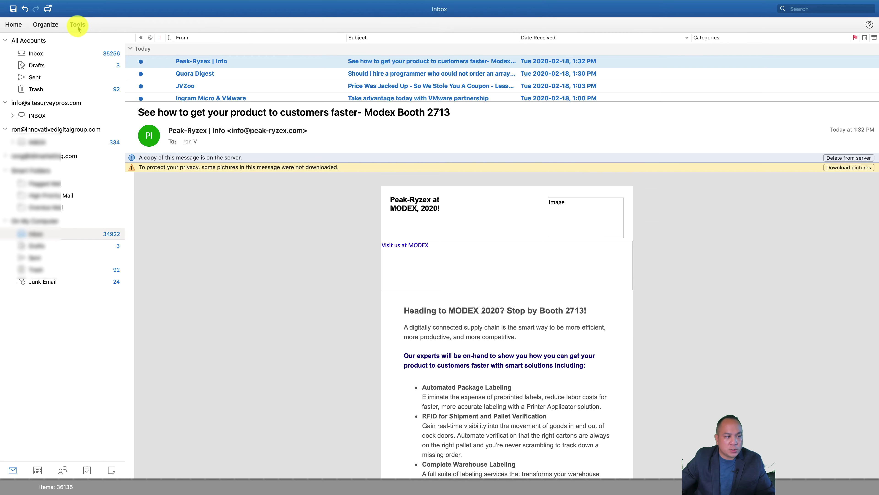
left_click(77, 25)
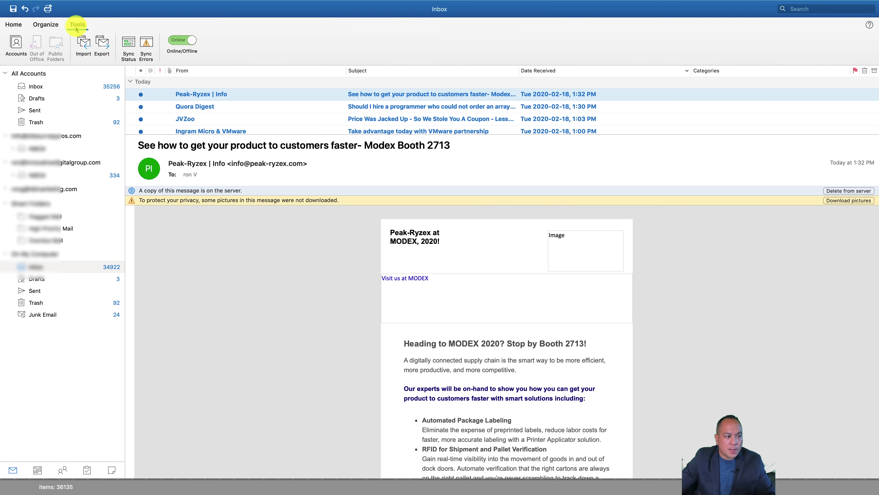
Step: From the Accounts list, add a New Account and move the Accounts dialog out of the way
left_click(17, 48)
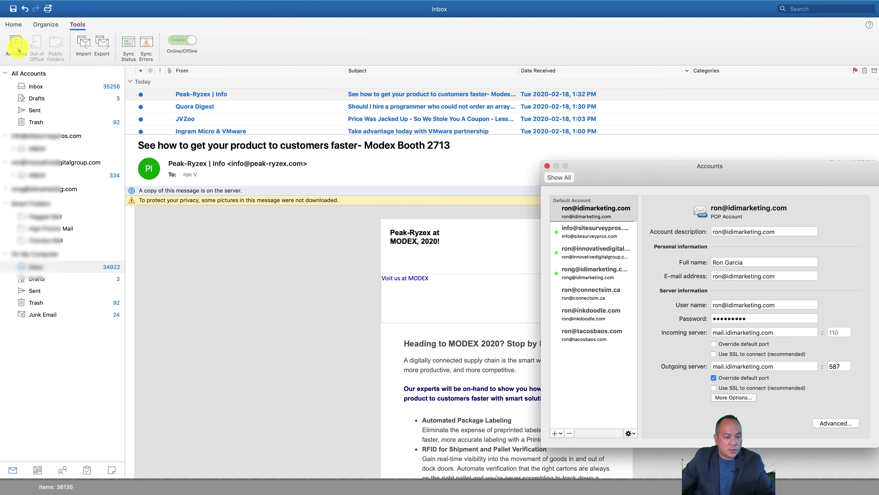
left_click_drag(556, 159, 304, 119)
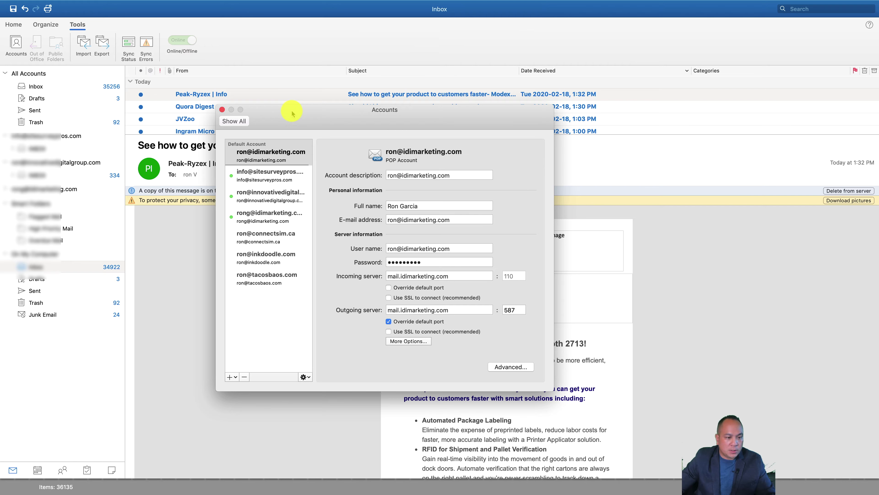
left_click(230, 378)
left_click(230, 379)
left_click(230, 378)
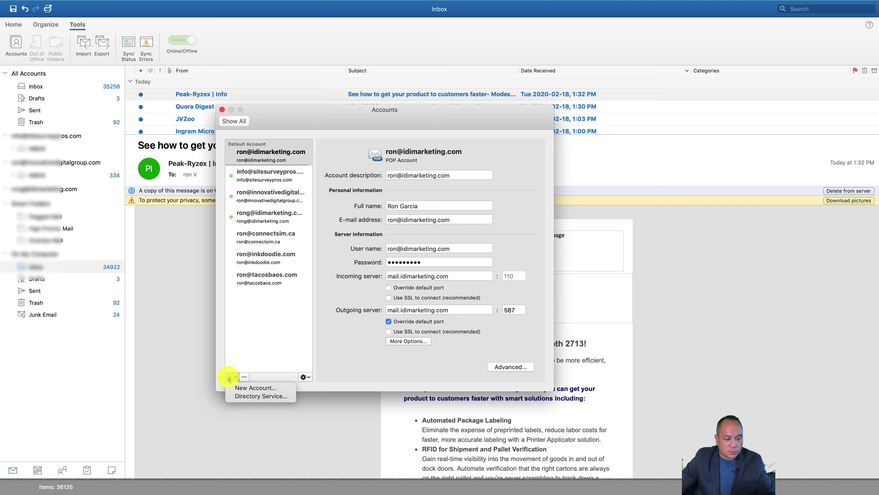
left_click(238, 388)
left_click_drag(399, 123, 442, 393)
Step: Put the cursor in the email address field, then switch over to Chrome
left_click(399, 227)
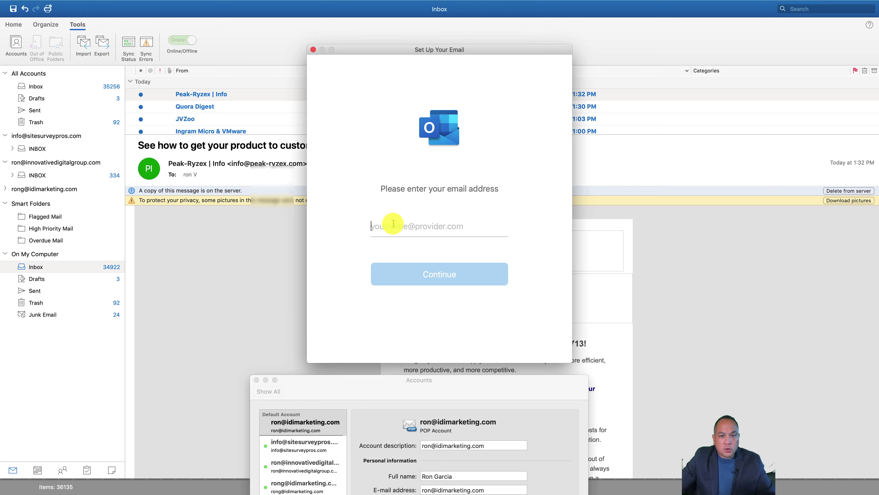
key("super+Tab")
key("super+Tab")
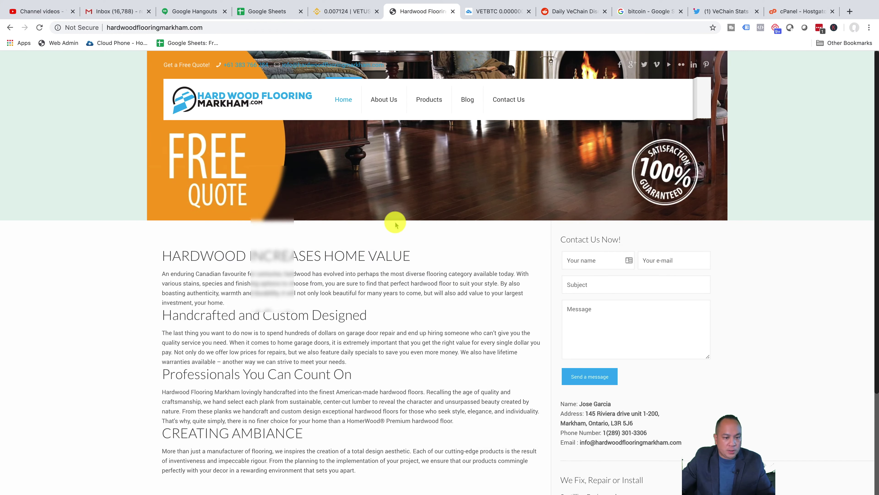
Step: Go to the HostGator cPanel tab and open Email > Email Accounts
mouse_move(535, 3)
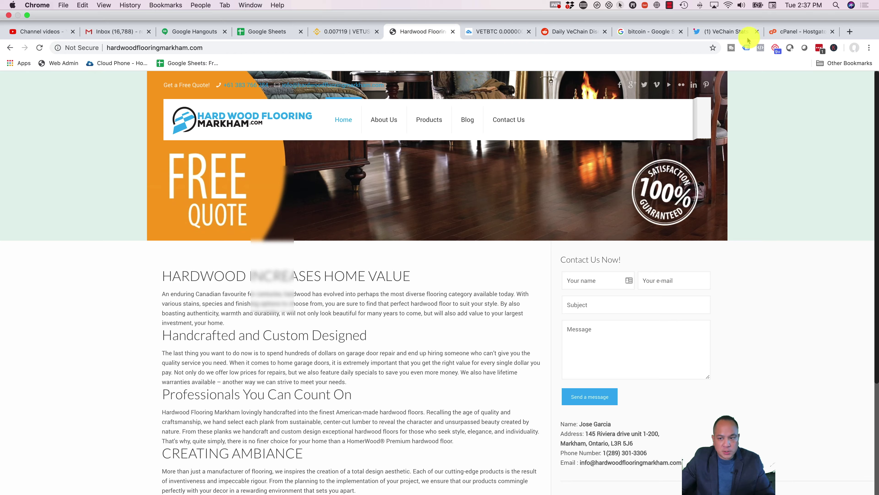
left_click(789, 34)
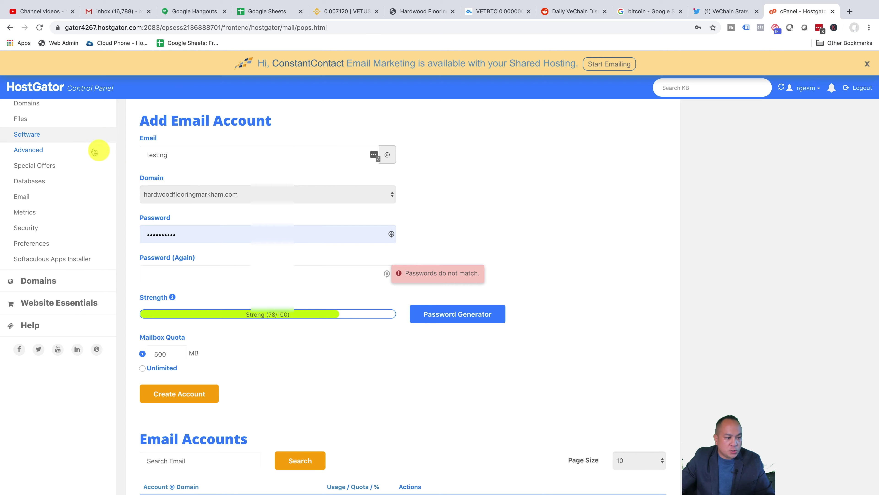
scroll(126, 137, "up", 2)
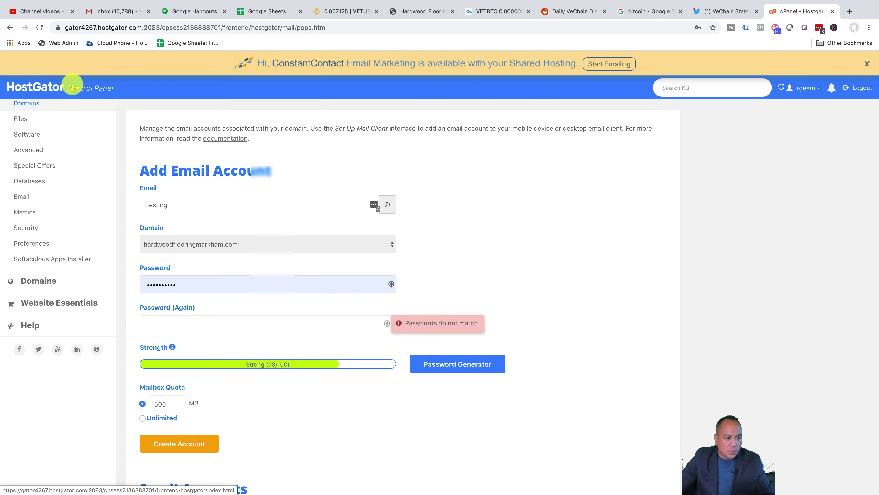
left_click(28, 196)
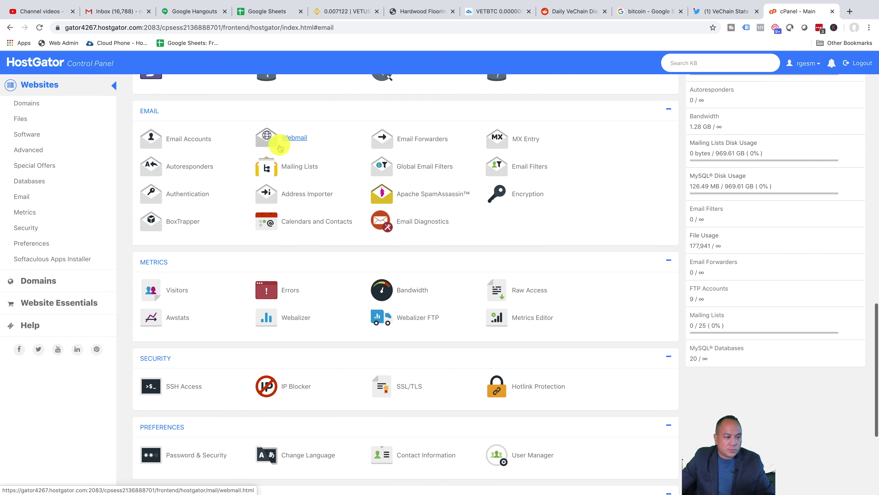
left_click(189, 140)
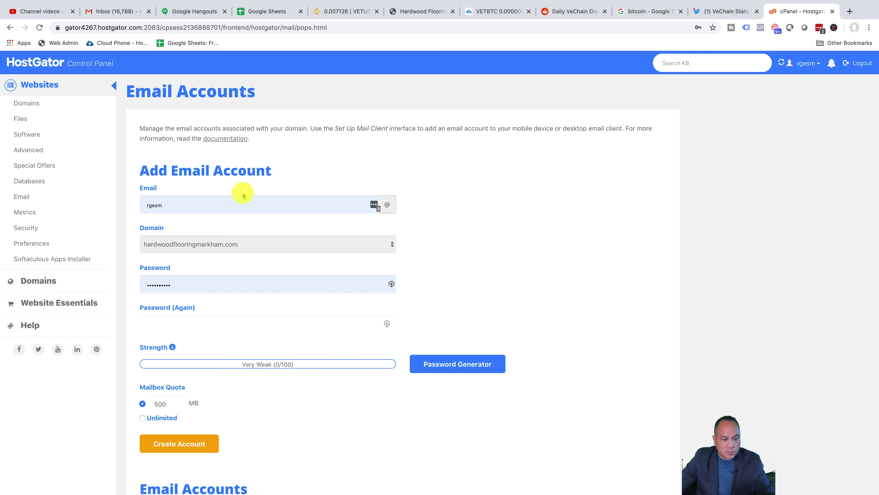
Step: Enter 'test' as the mailbox name in the Add Email Account form
double_click(243, 208)
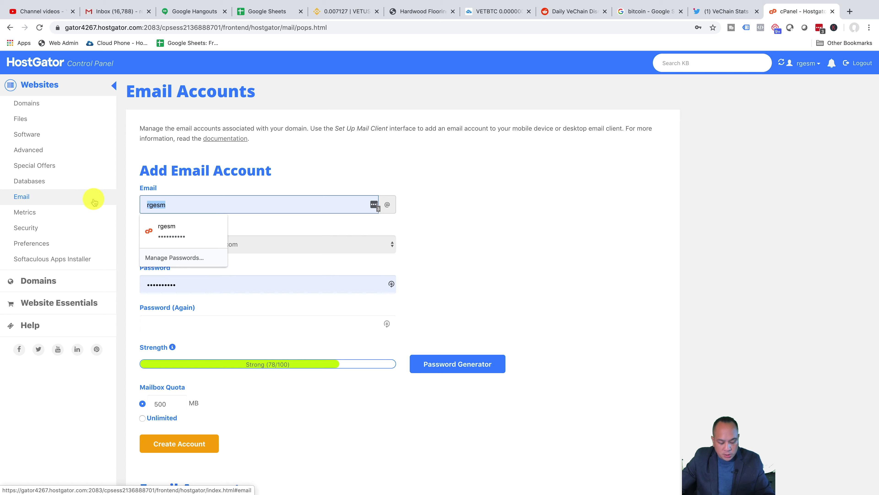
type("ttest")
key("BackSpace")
key("BackSpace")
key("BackSpace")
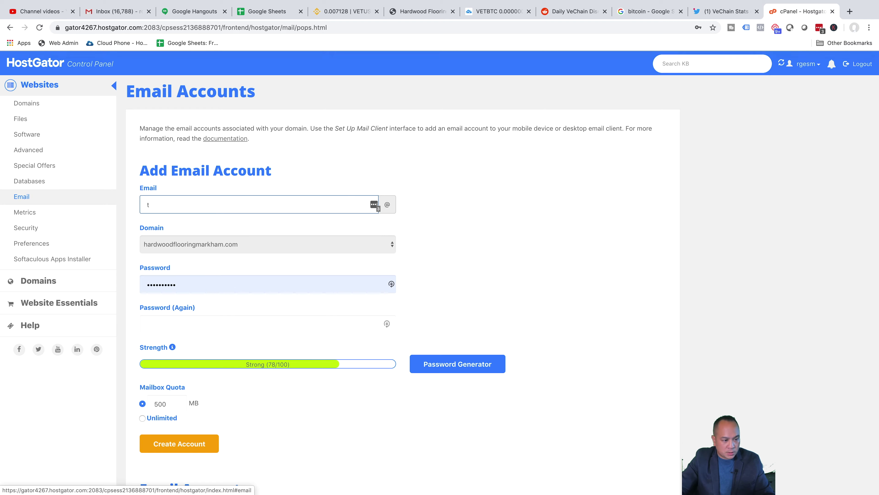
key("BackSpace")
type("est")
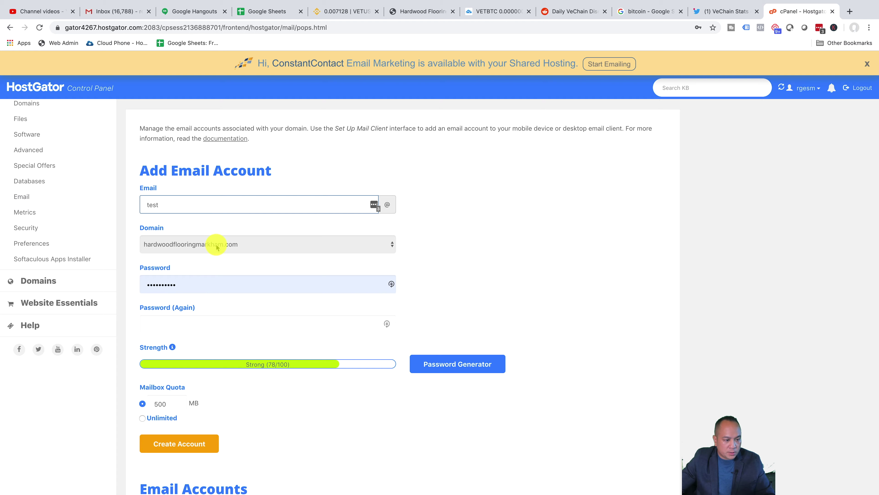
scroll(464, 247, "down", 2)
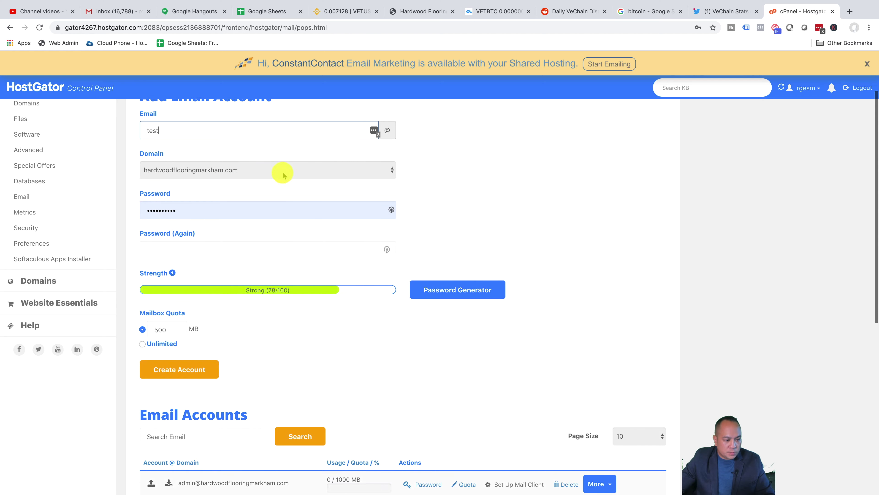
scroll(294, 194, "down", 2)
scroll(272, 216, "up", 4)
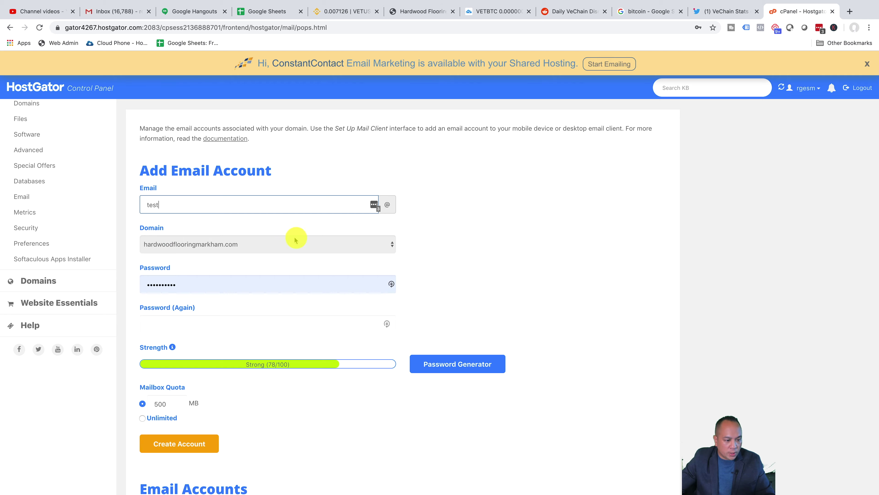
scroll(449, 244, "down", 3)
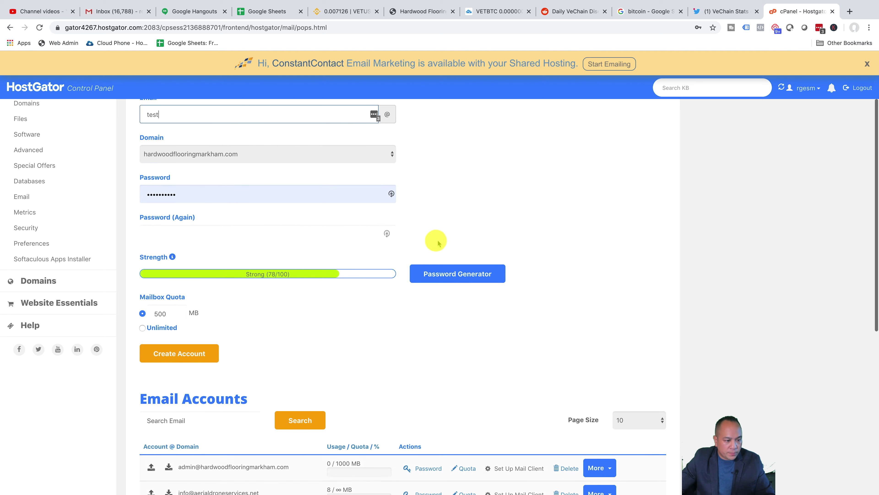
Step: Set and confirm a new password, choose Unlimited quota, and create the account
left_click(232, 182)
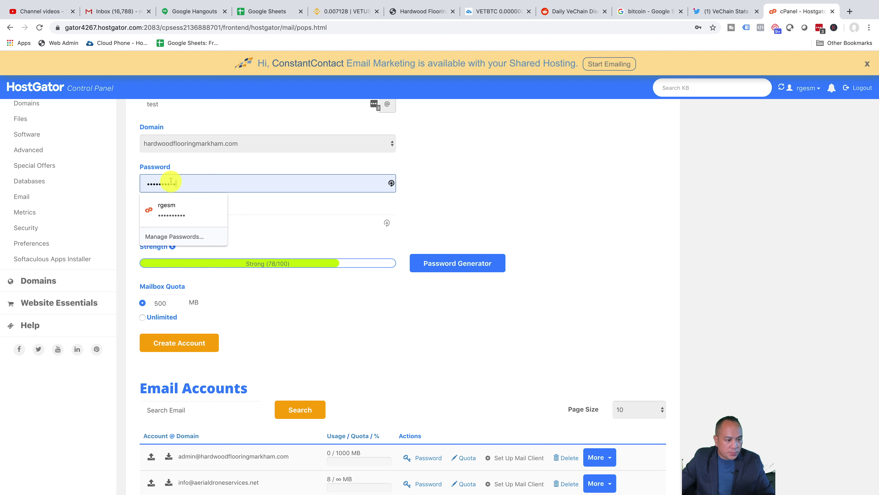
key("super+a")
type("••••••")
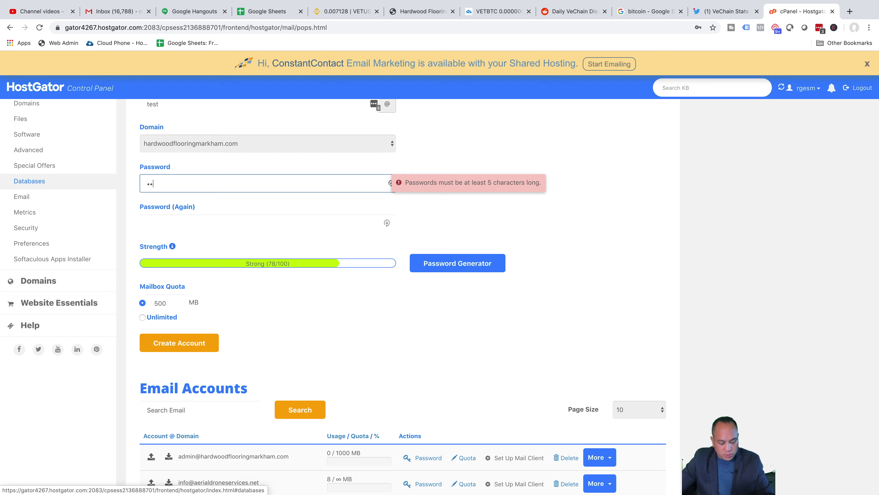
type("••")
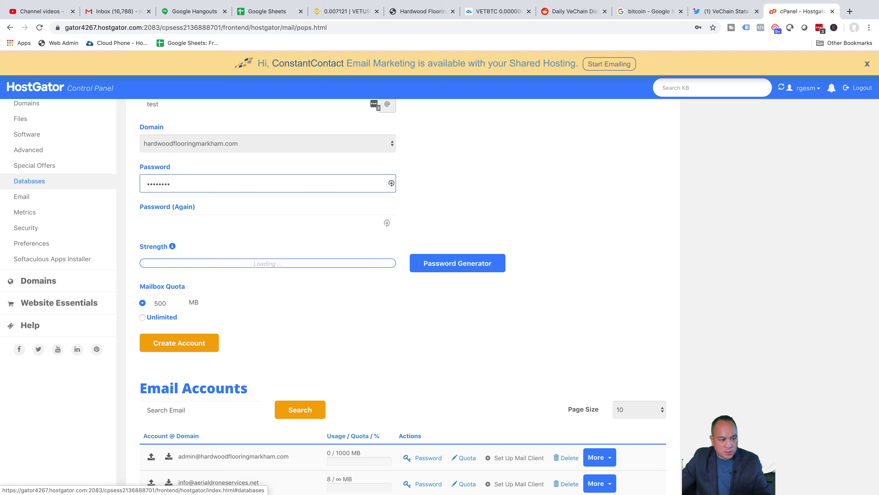
left_click(163, 226)
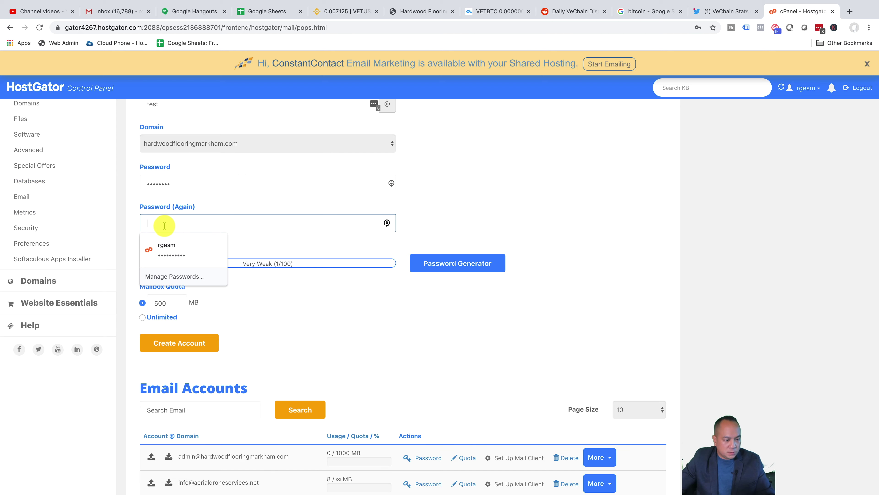
type("••••••••")
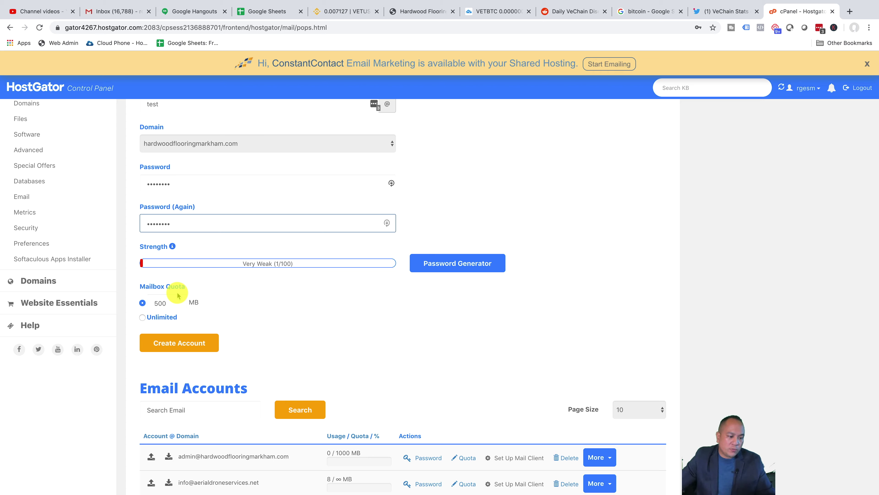
left_click(144, 315)
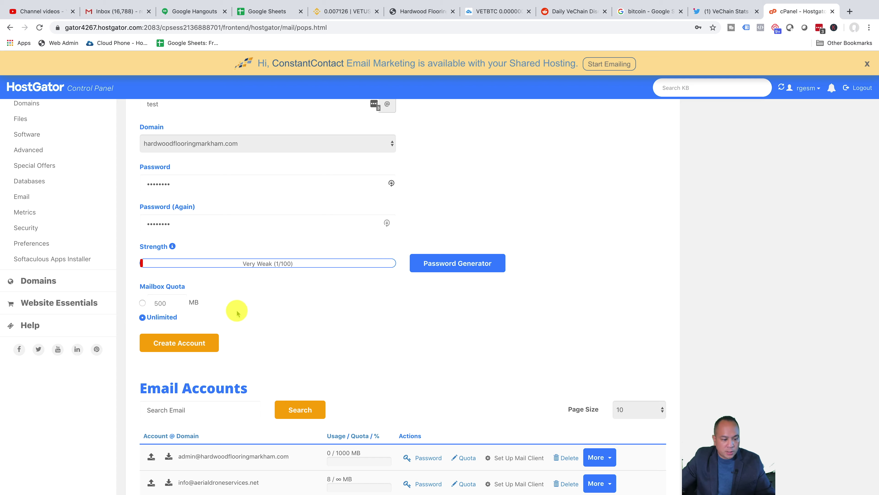
left_click(194, 343)
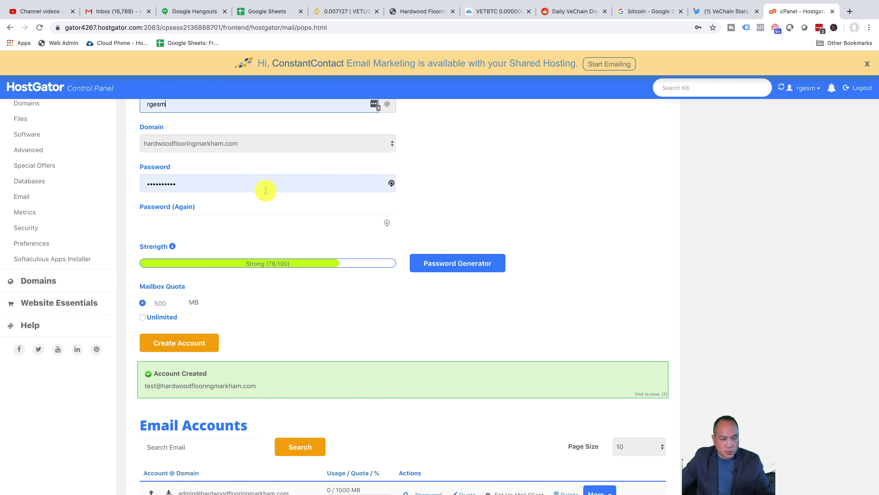
Step: Search the Email Accounts list for 'test' and bring up the mailbox's Set Up Mail Client link menu
scroll(358, 258, "up", 2)
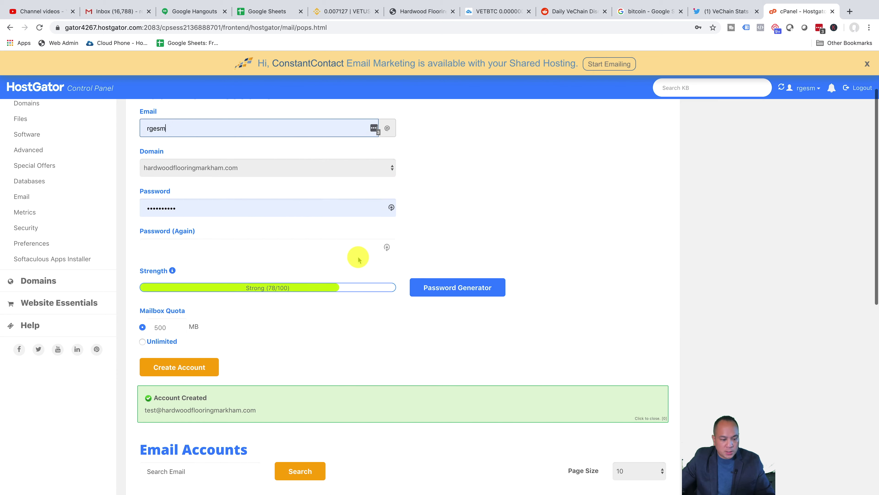
scroll(358, 258, "down", 10)
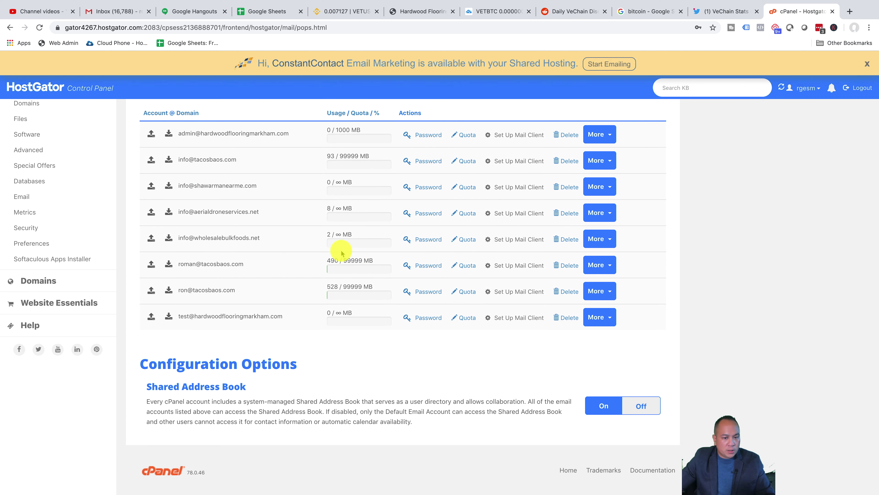
scroll(342, 253, "up", 10)
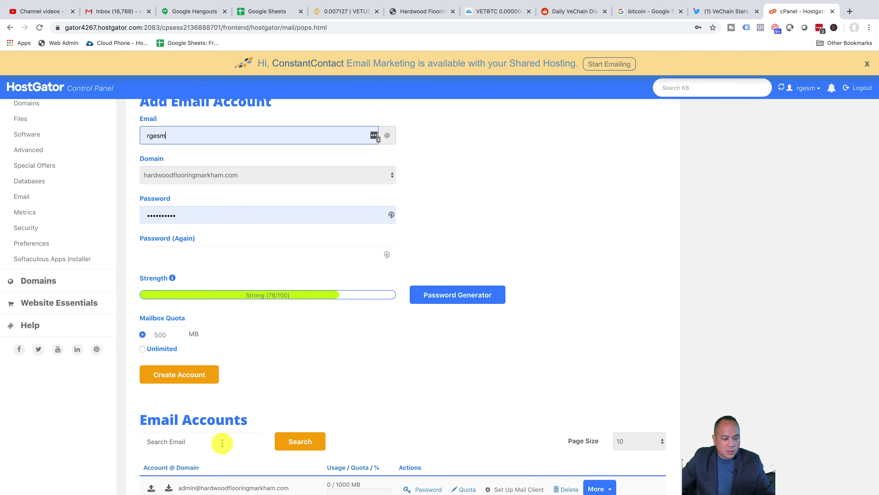
left_click(226, 438)
type("est")
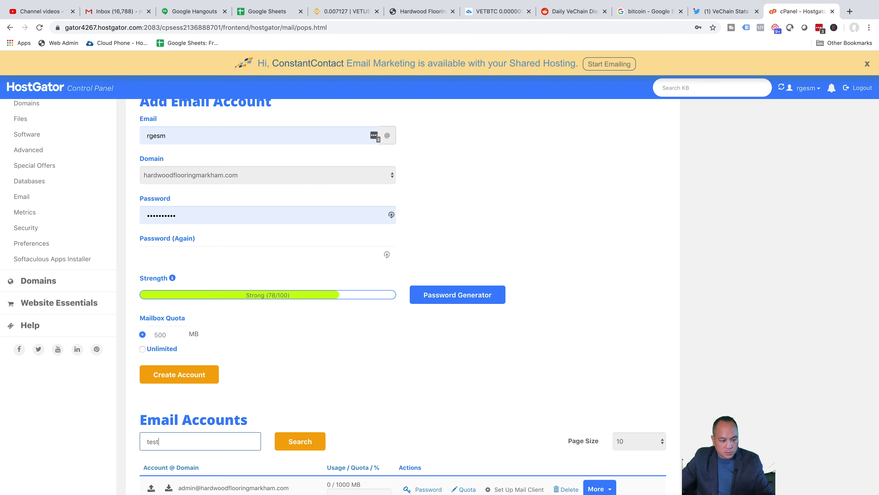
left_click(289, 441)
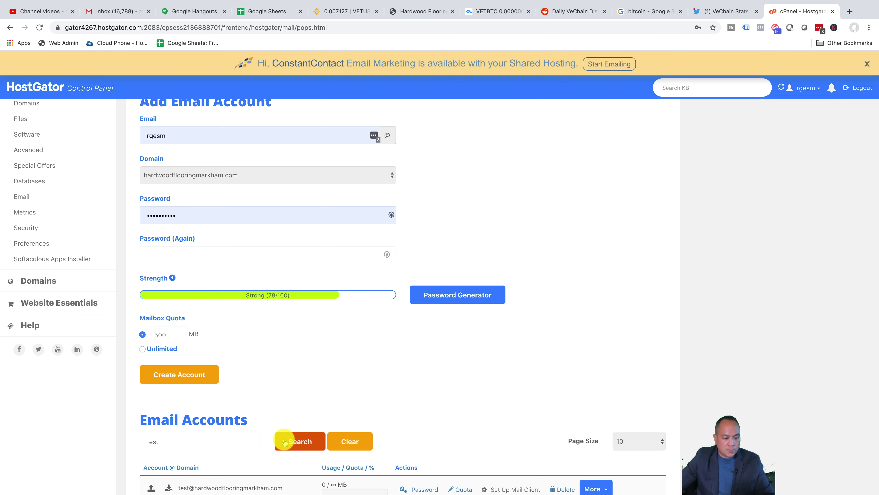
scroll(281, 424, "down", 3)
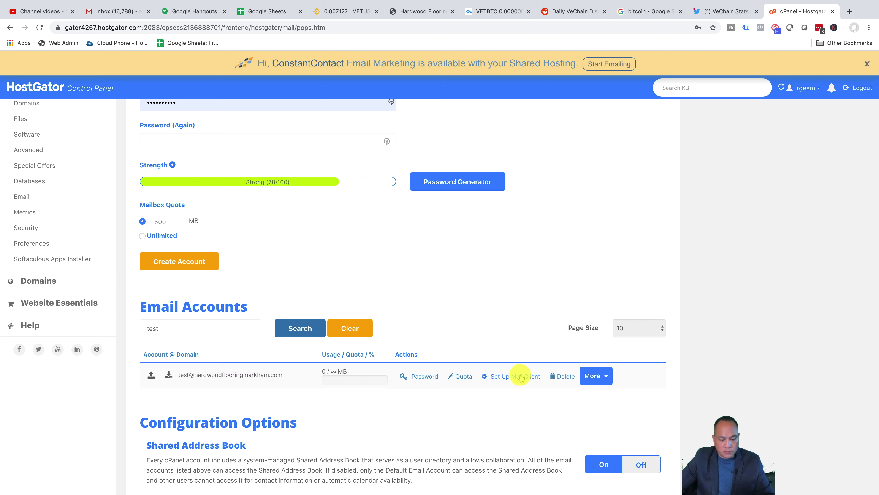
right_click(506, 379)
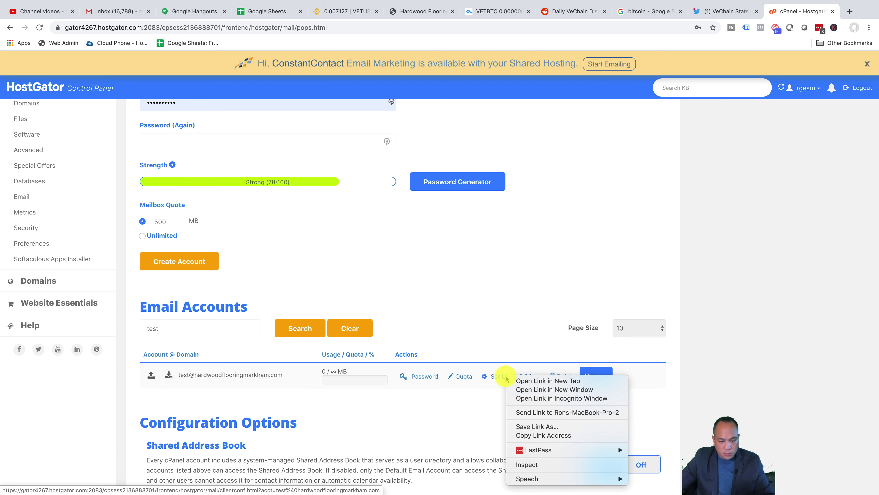
Step: Open the test mailbox's Set Up Mail Client page in a new tab and scroll to Manual Settings
left_click(508, 381)
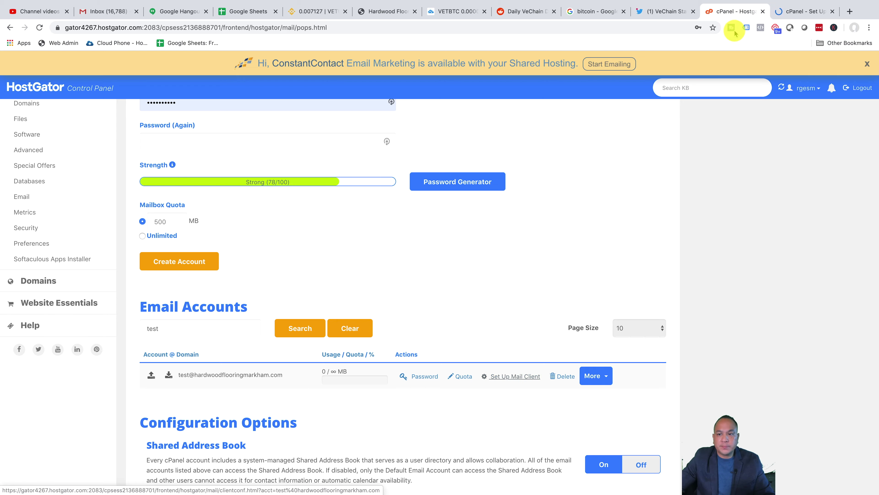
left_click(792, 13)
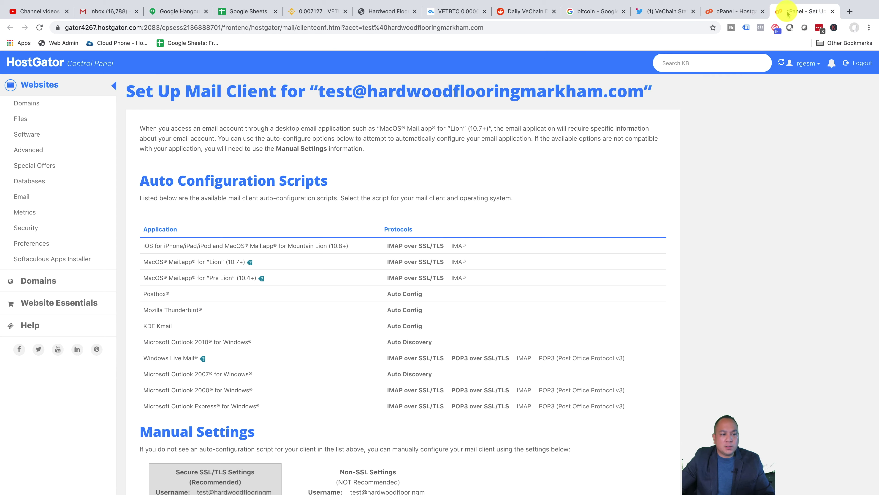
scroll(350, 239, "down", 3)
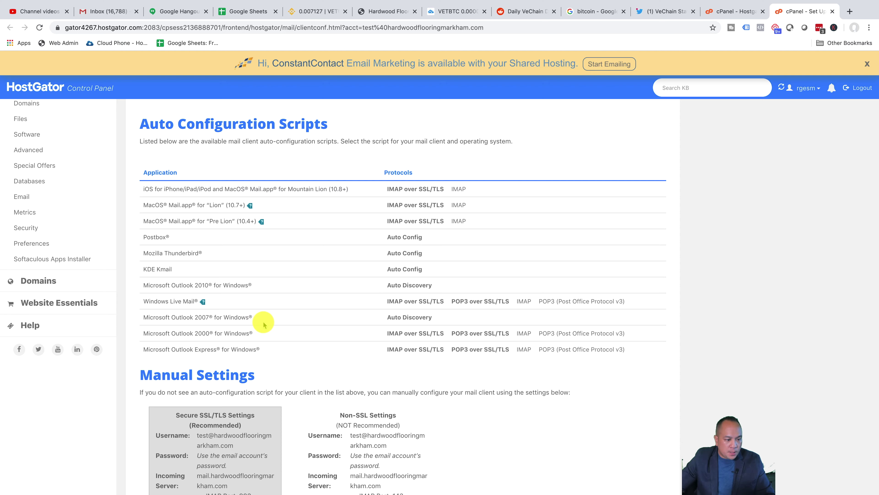
scroll(264, 324, "down", 5)
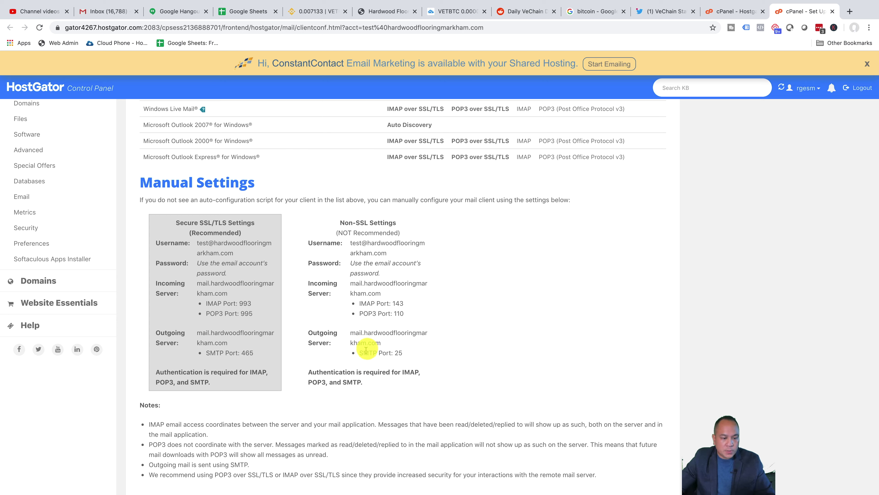
Step: Enter the test mailbox's full address in Outlook, pasting the domain copied from cPanel, and continue
key("super+Tab")
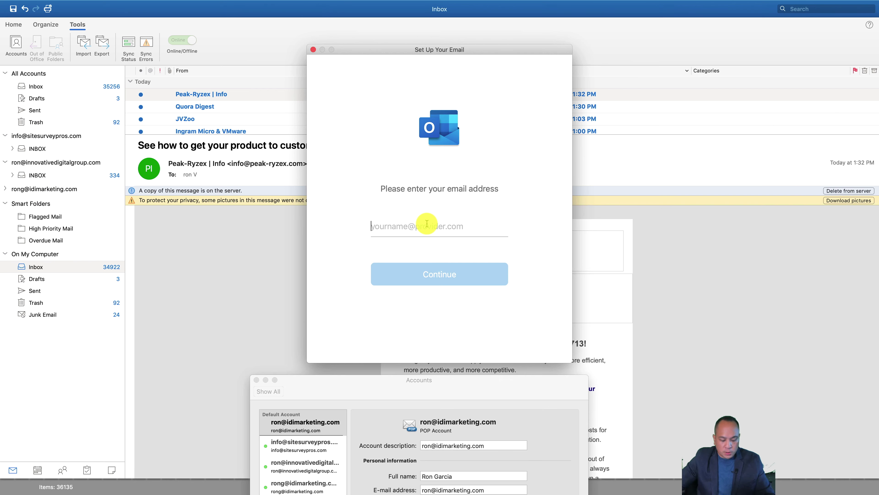
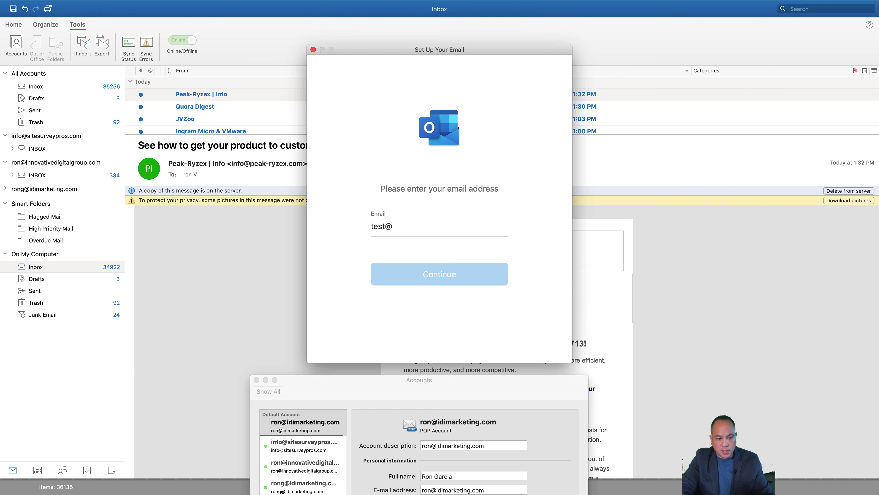
key("super+Tab")
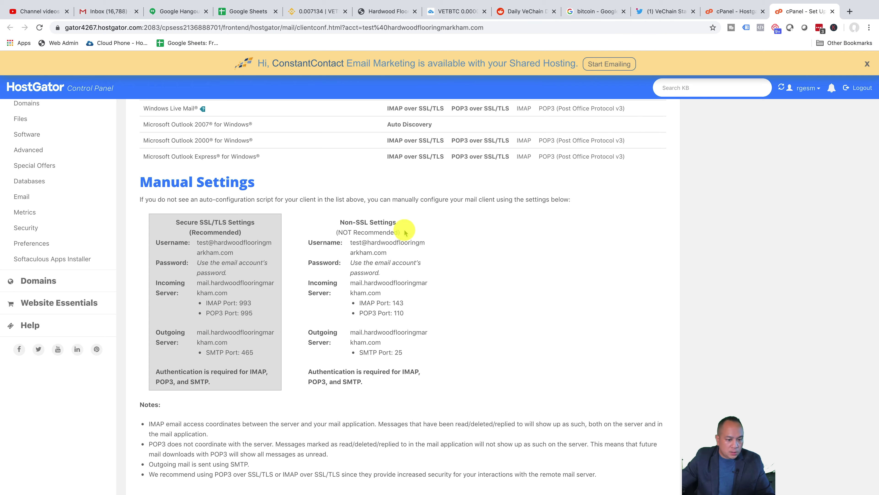
scroll(405, 233, "down", 1)
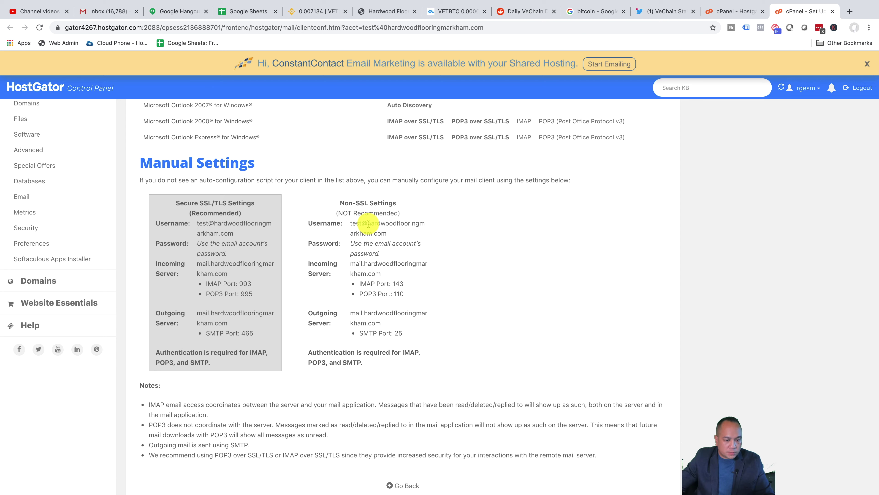
left_click_drag(368, 223, 388, 234)
key("super+c")
key("super+Tab")
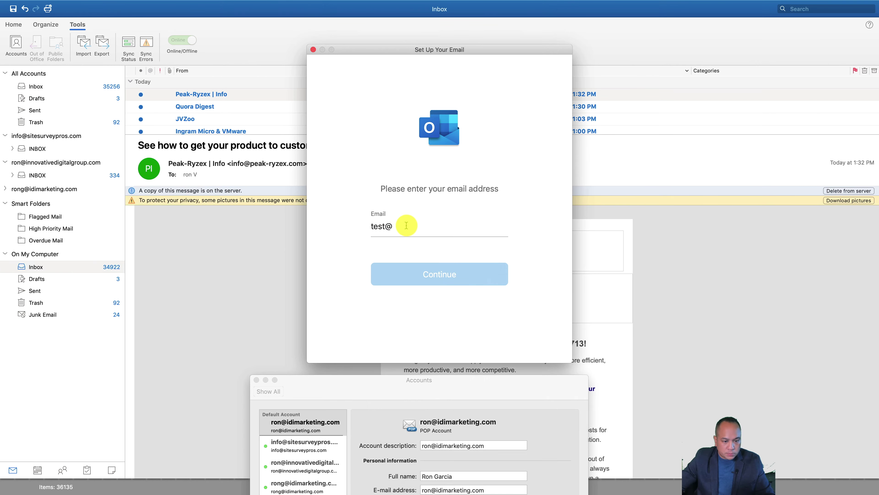
key("super+v")
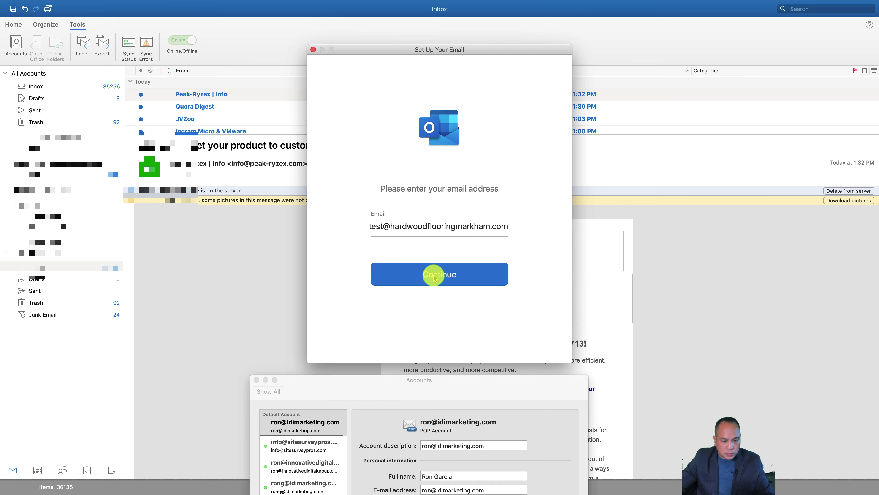
left_click(434, 278)
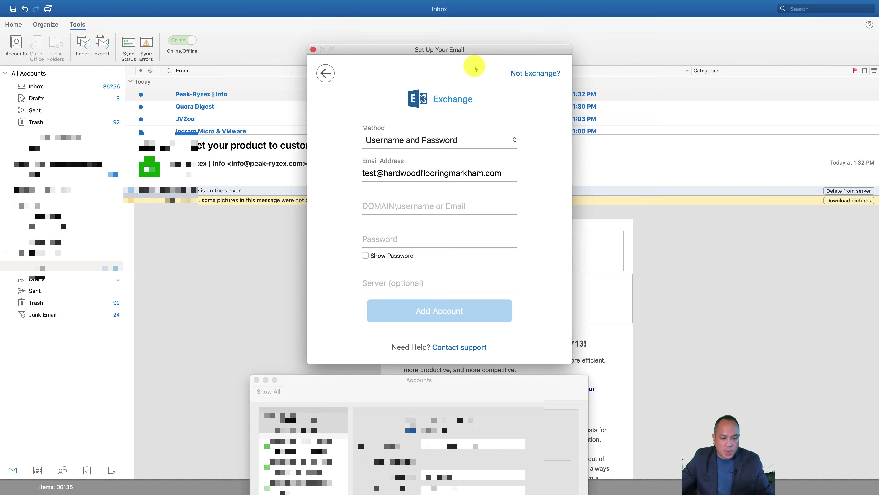
Step: Mark the account as not Exchange and choose the IMAP/POP provider
left_click(531, 74)
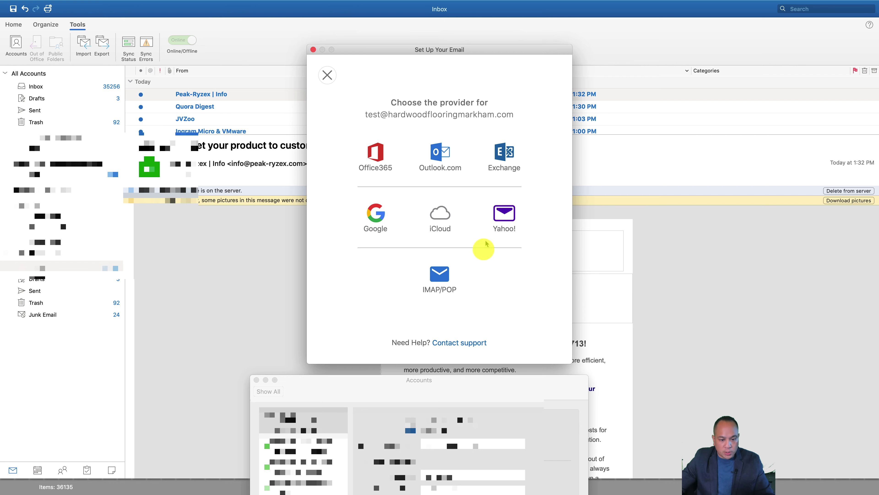
left_click(441, 280)
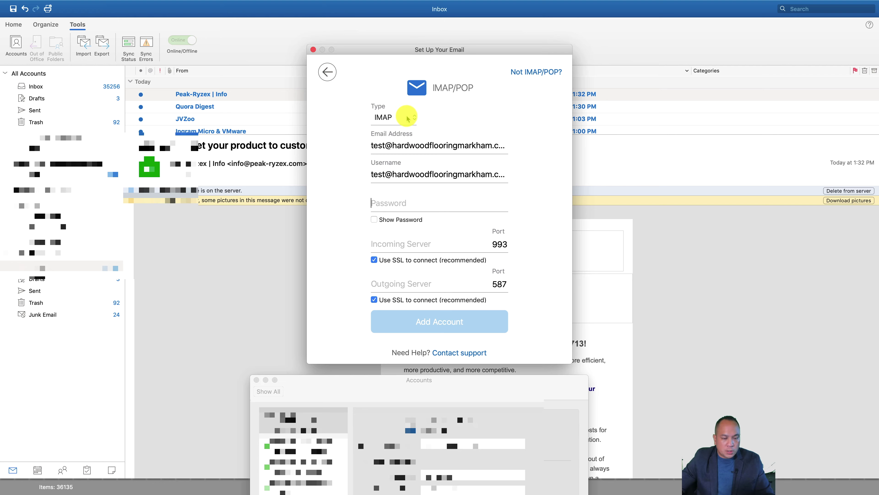
Step: Check HostGator's mail settings and switch the Outlook account type to POP
key("super+Tab")
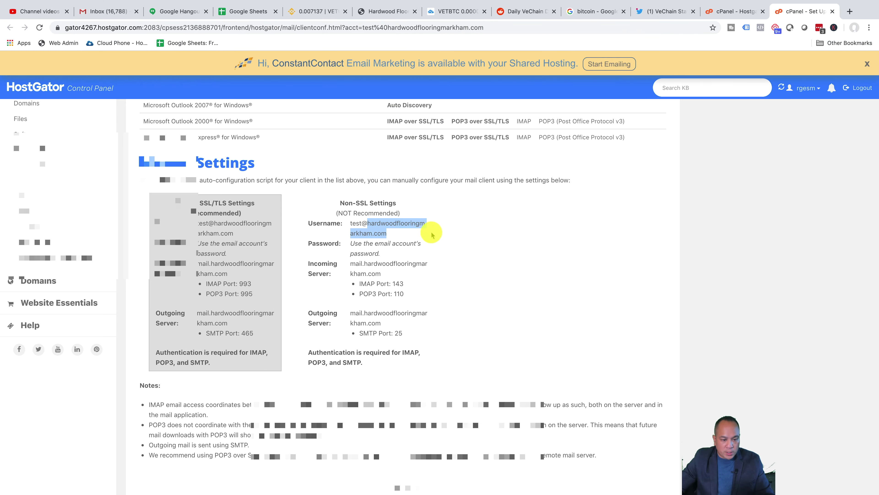
scroll(322, 229, "up", 1)
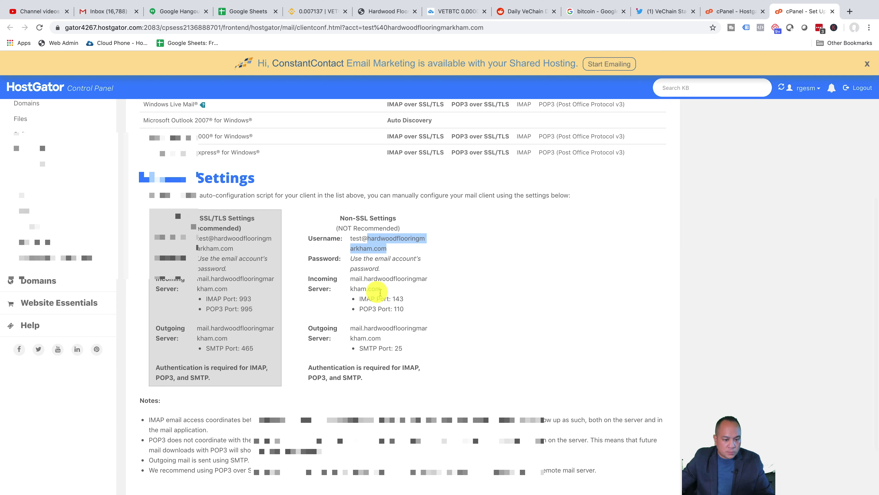
key("super+Tab")
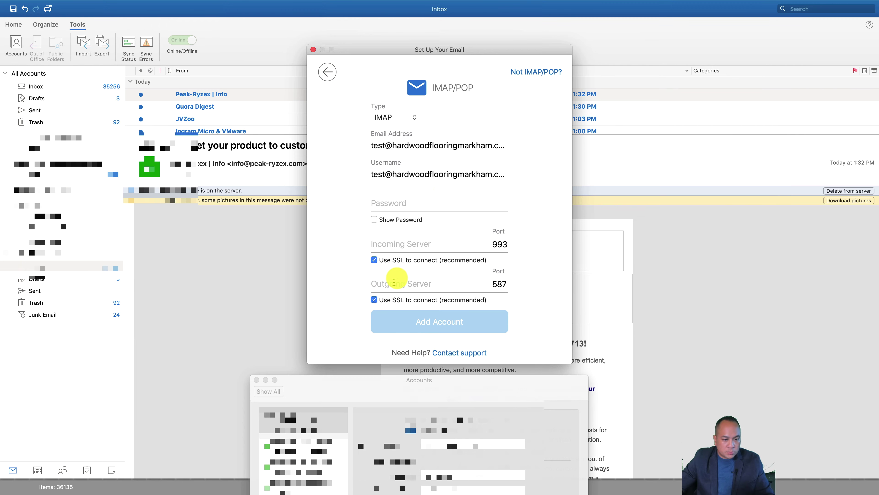
left_click(404, 117)
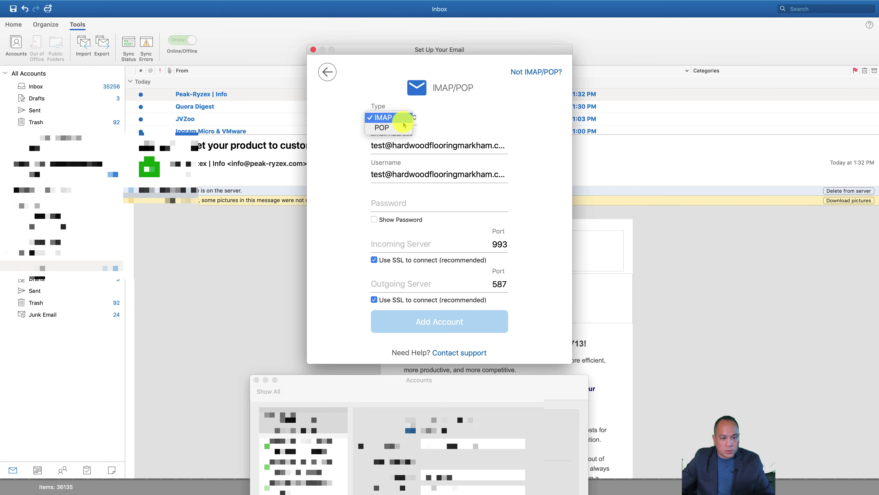
left_click(382, 128)
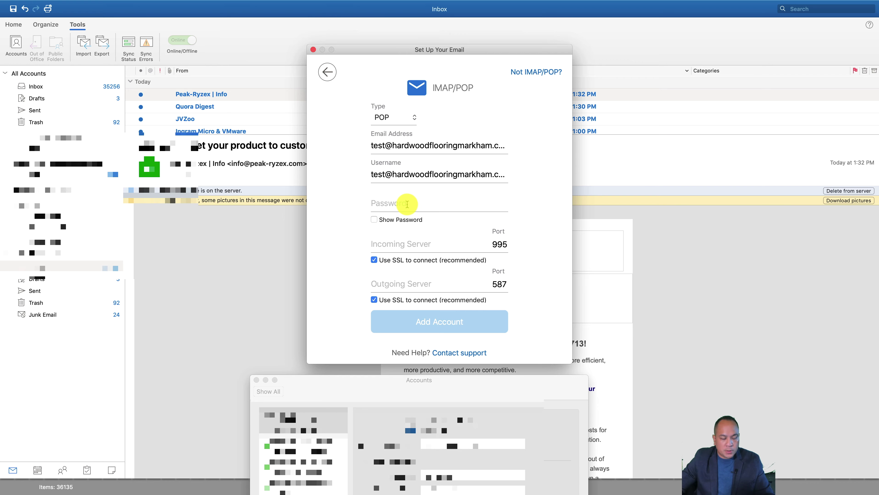
Step: Enter the account password and remove a stray character from the incoming server field
type("***")
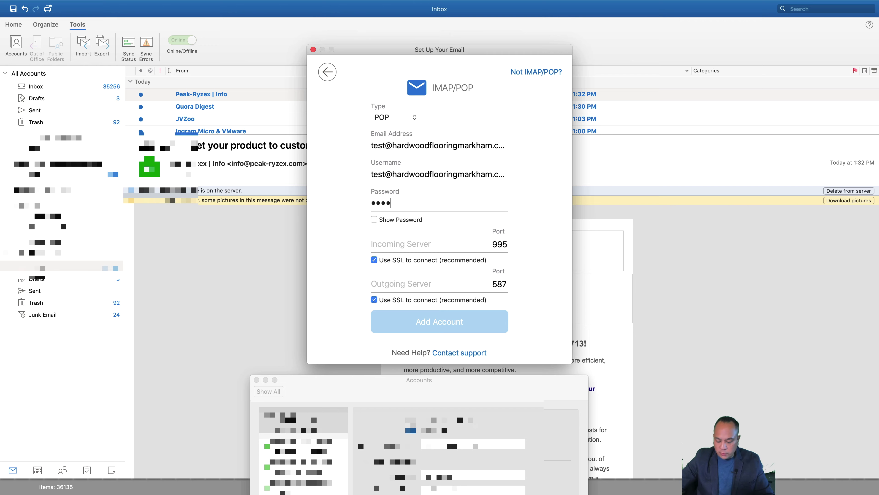
key("BackSpace")
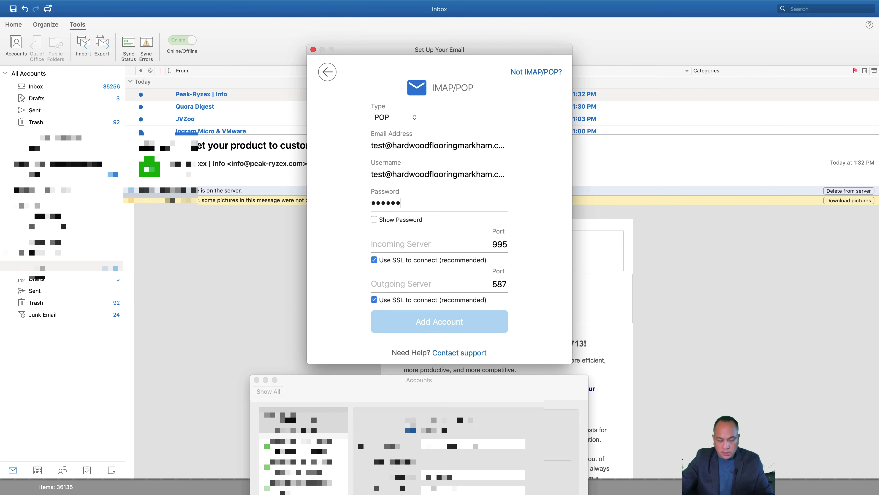
key("BackSpace")
key("BackSpace")
key("BackSpace")
type("**")
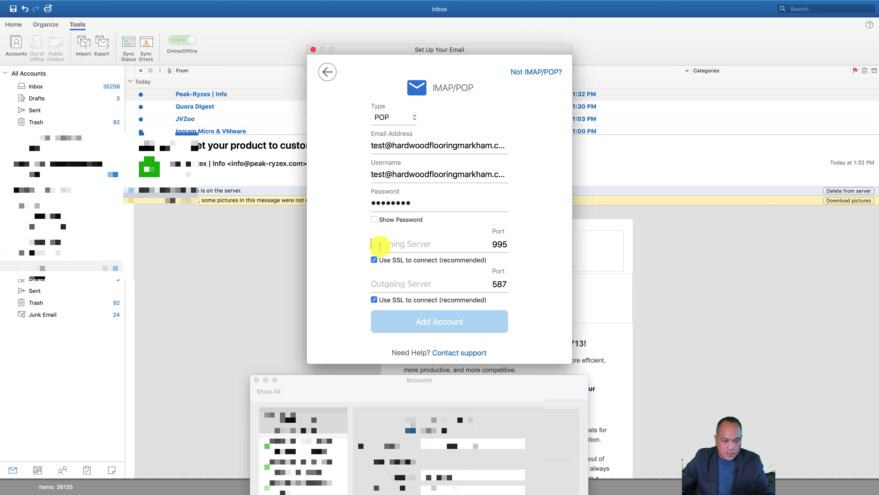
type("1")
key("BackSpace")
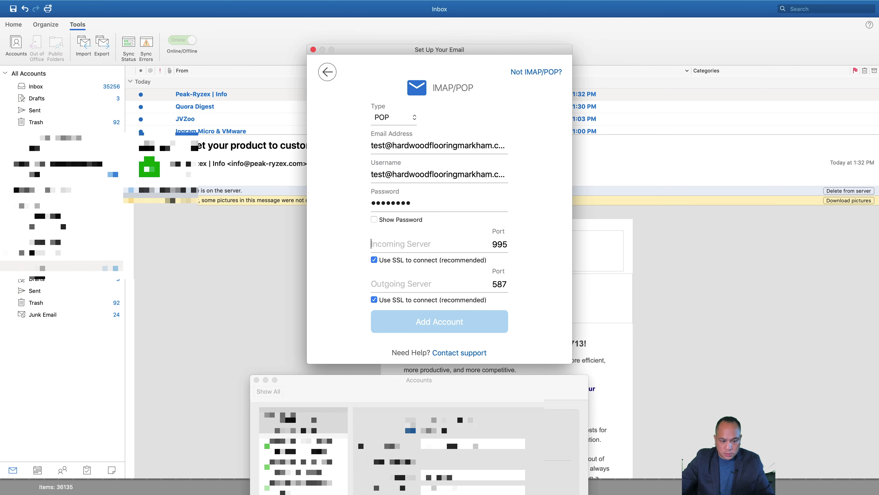
key("super+Tab")
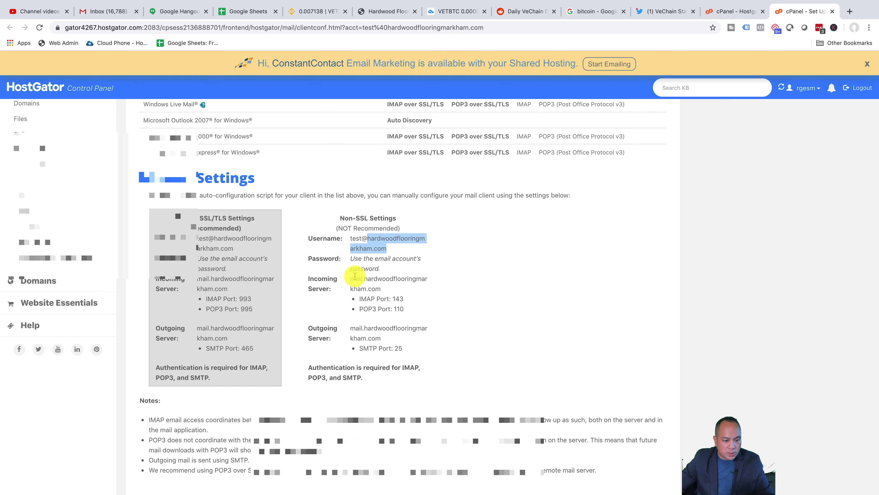
Step: Set the incoming server to mail.hardwoodflooringmarkham.com with port 110
left_click_drag(352, 278, 383, 291)
key("super+c")
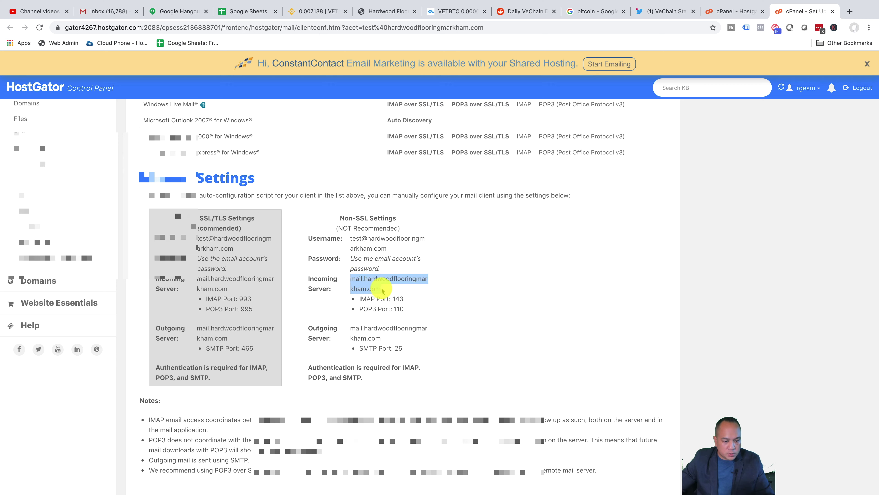
key("super+Tab")
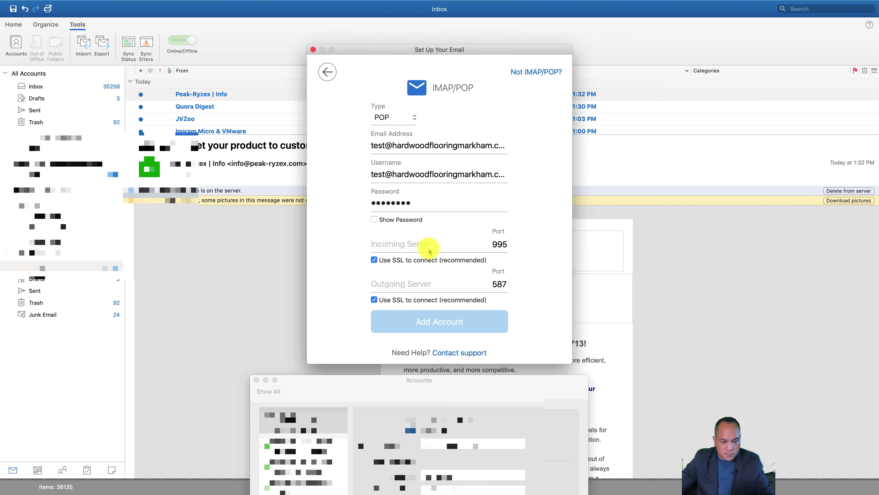
key("super+v")
key("super+Tab")
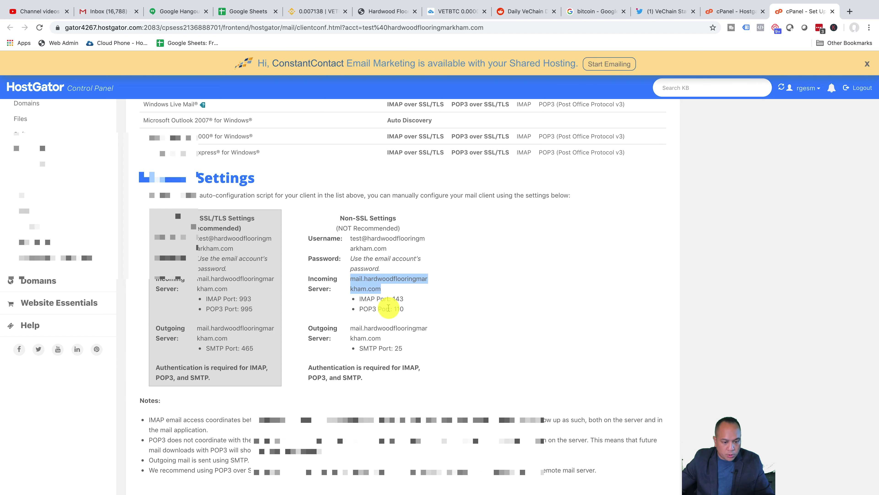
key("super+Tab")
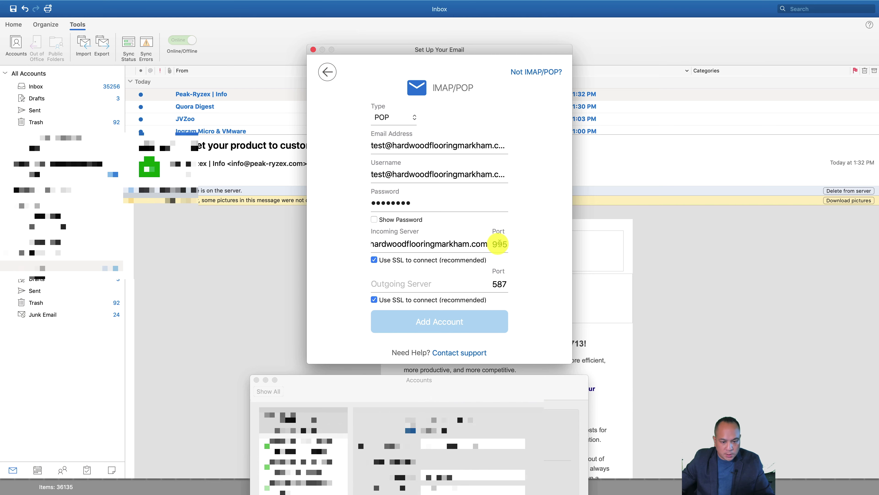
double_click(494, 244)
type("11")
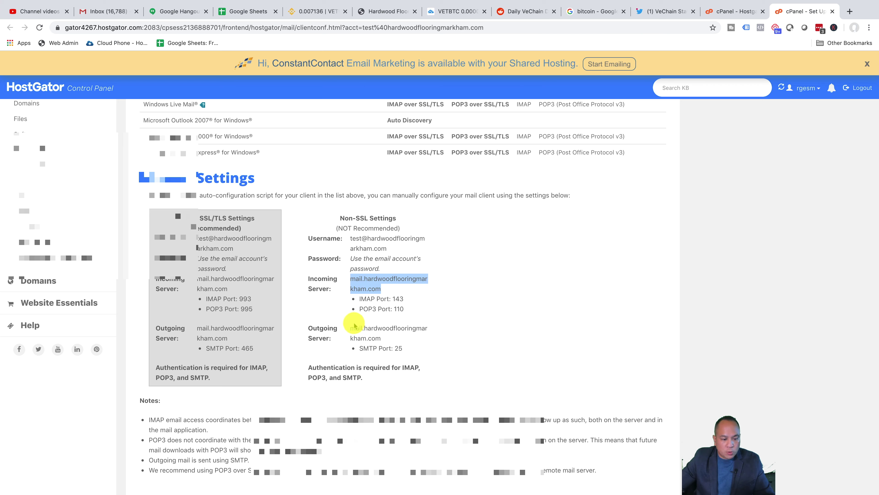
Step: Set the outgoing server to mail.hardwoodflooringmarkham.com with port 25
left_click_drag(351, 327, 380, 336)
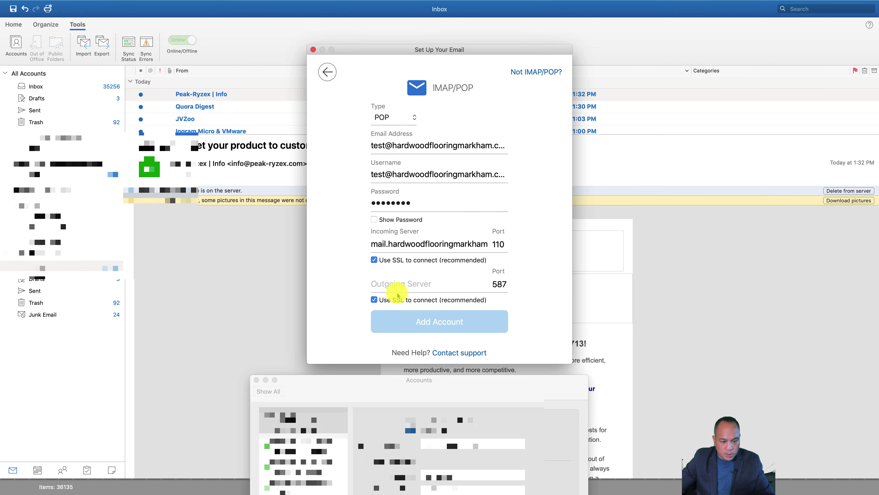
key("super+v")
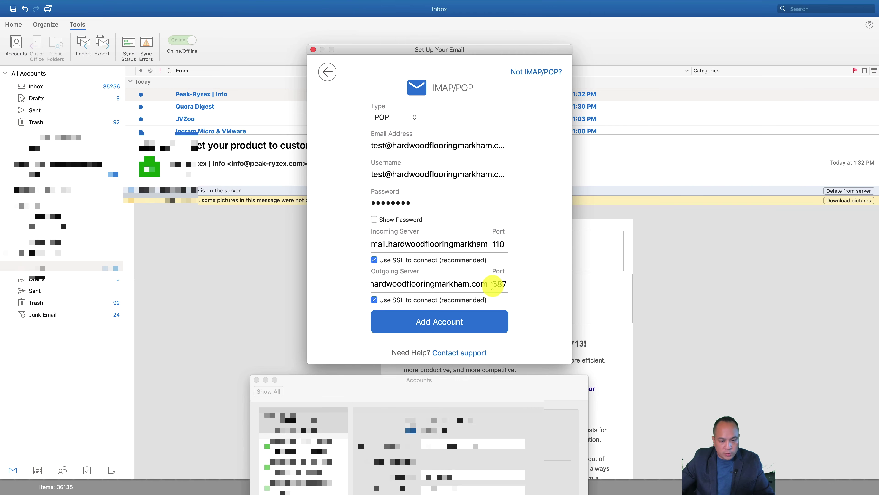
double_click(120, 284)
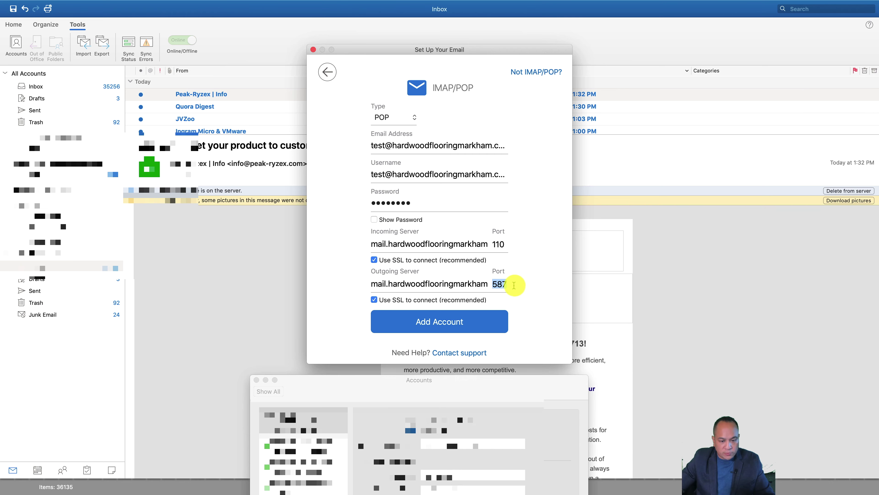
type("25")
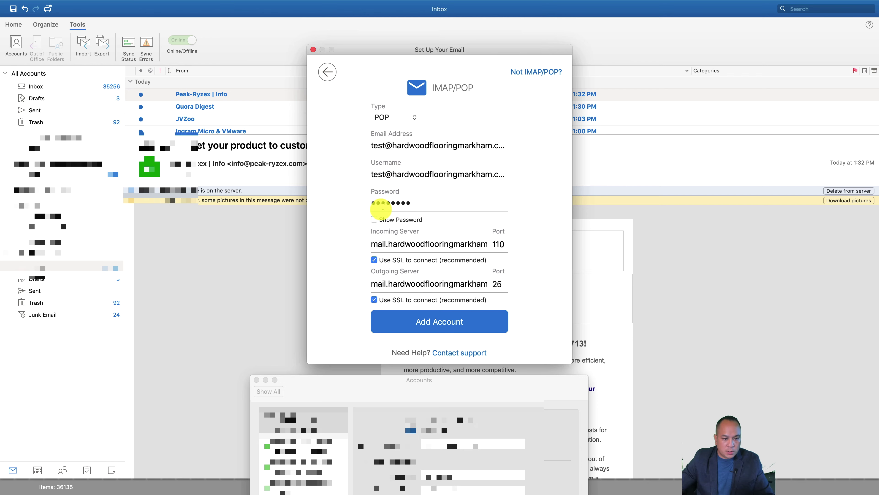
Step: Check the password, try adding the account, and compare the form with HostGator's settings
left_click(375, 219)
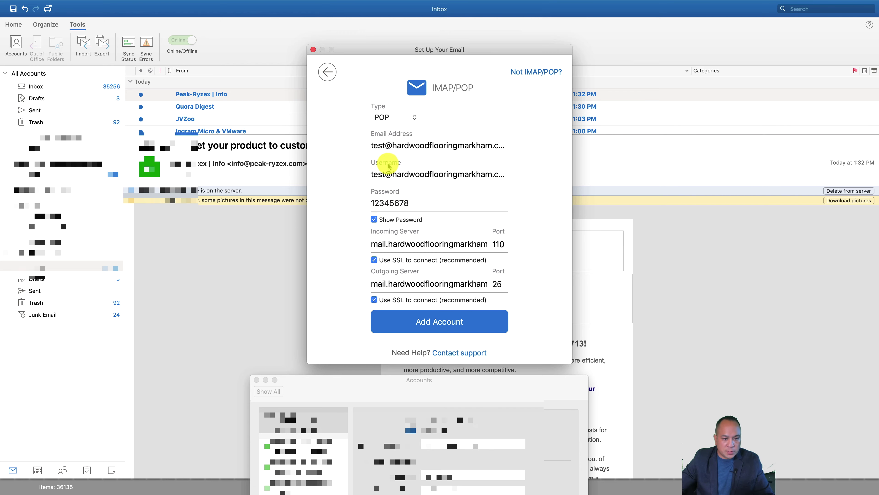
left_click(428, 320)
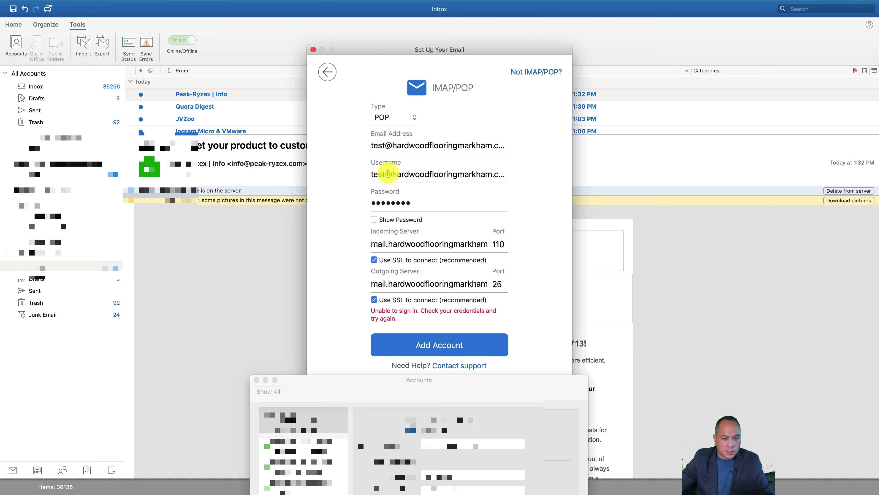
key("super+Tab")
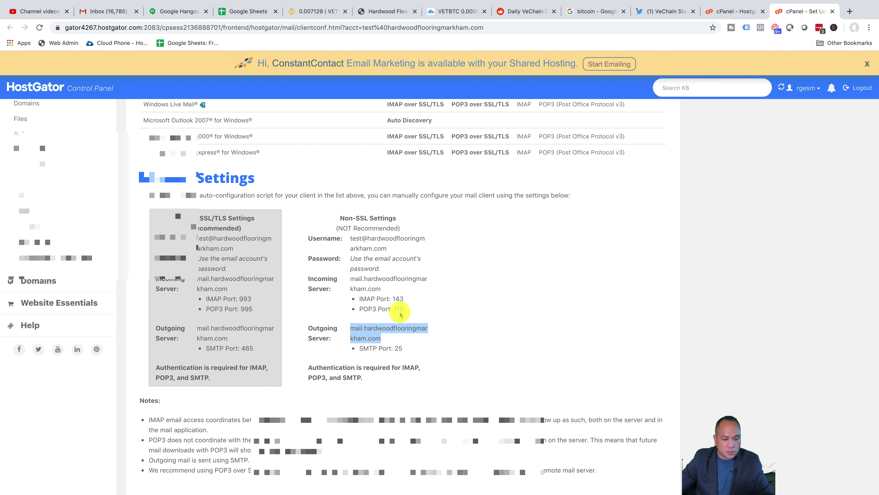
key("super+Tab")
key("super+Tab")
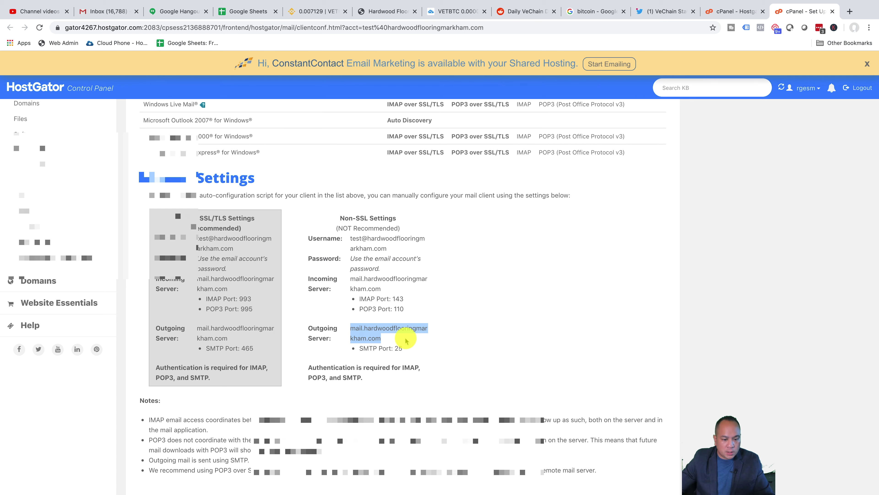
key("super+Tab")
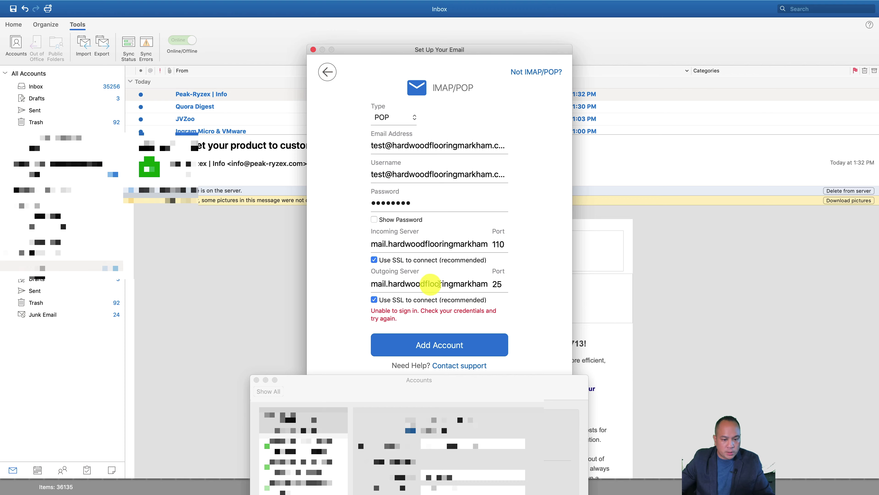
Step: Verify both server names, untick Use SSL for incoming and outgoing, and add the account again
left_click(483, 284)
key("super+Right")
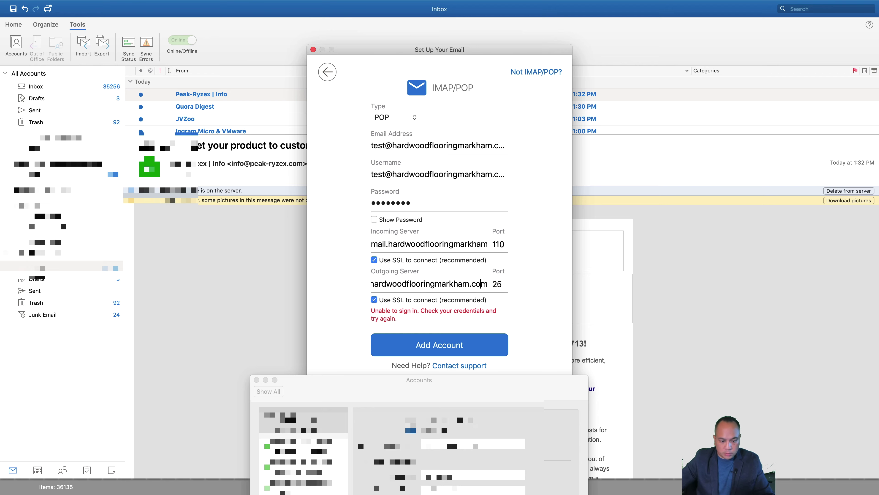
left_click(482, 282)
left_click(458, 249)
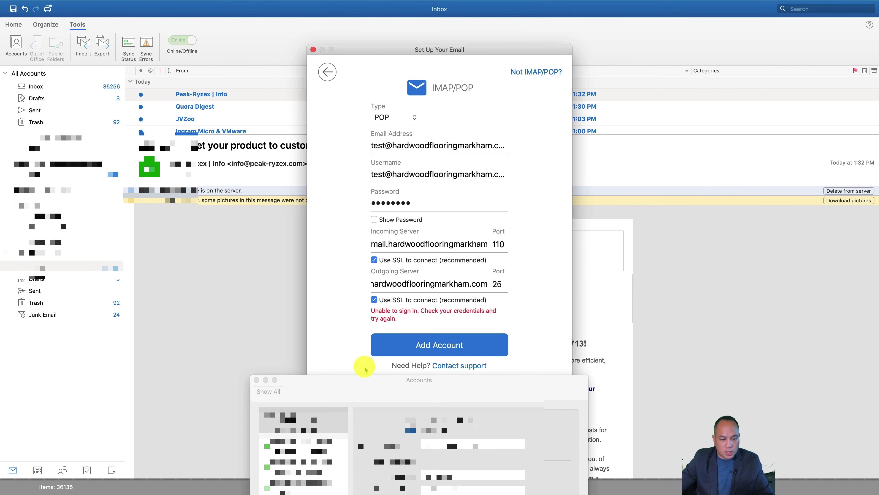
key("super+Tab")
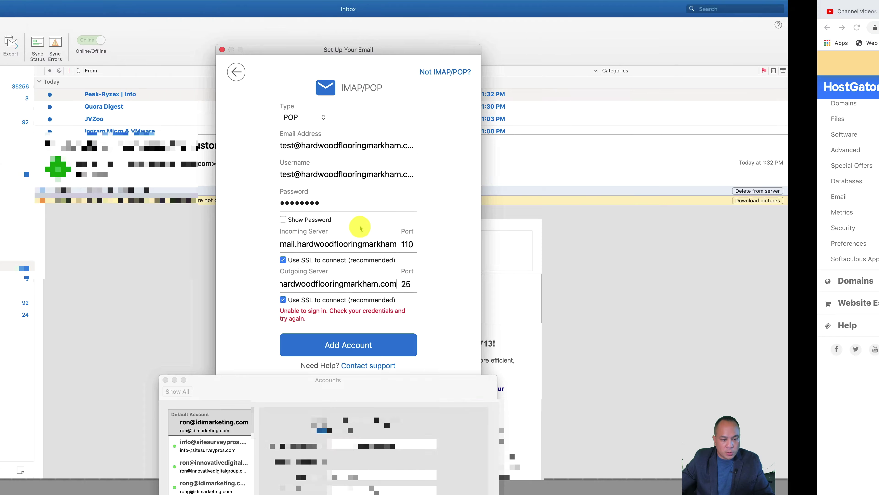
key("super+Tab")
left_click(374, 259)
left_click(374, 300)
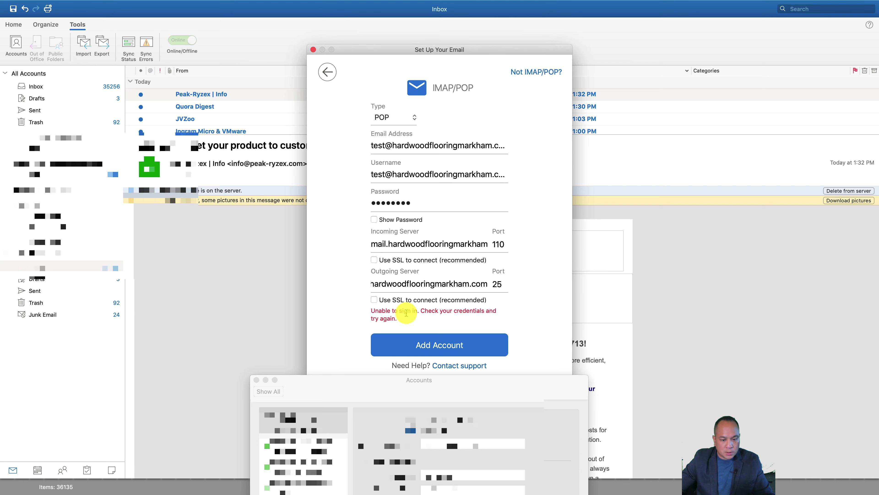
left_click(436, 344)
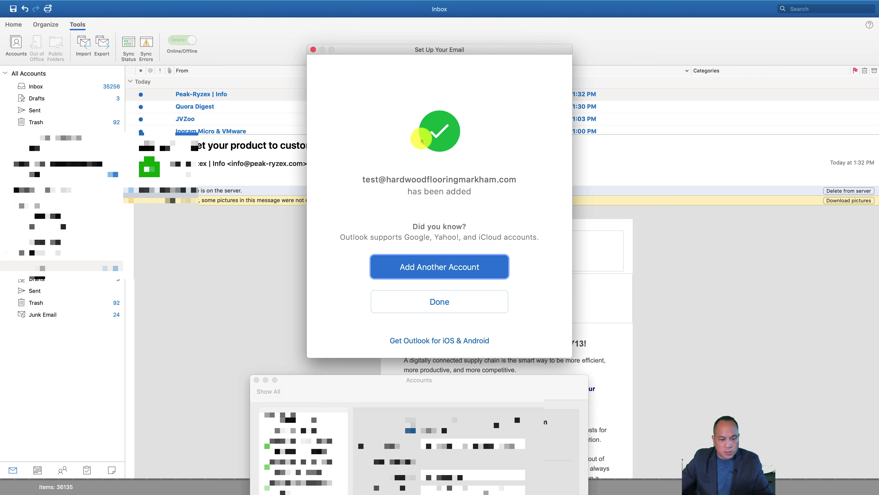
Step: Close the setup window and centre the Accounts window showing the test POP account
left_click(473, 308)
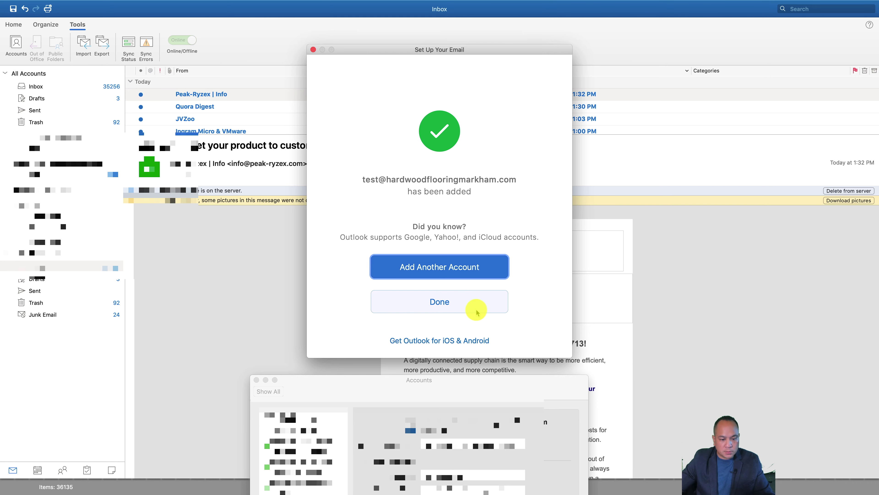
left_click(61, 52)
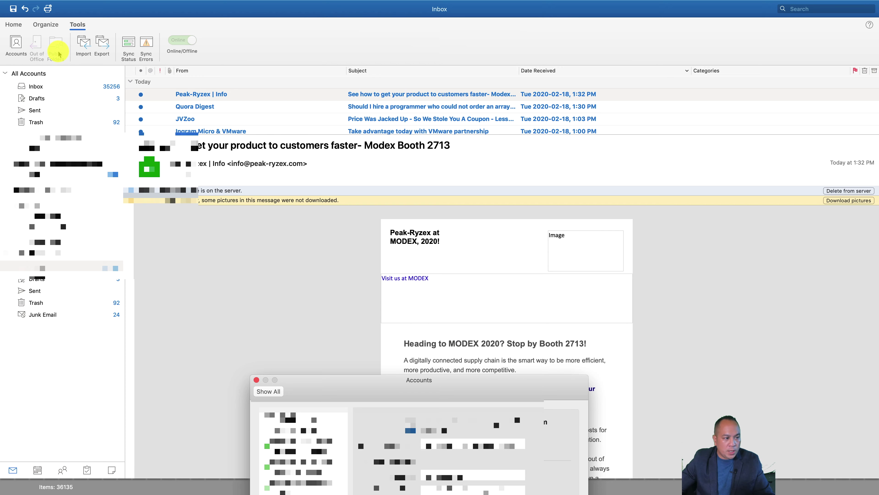
left_click(18, 42)
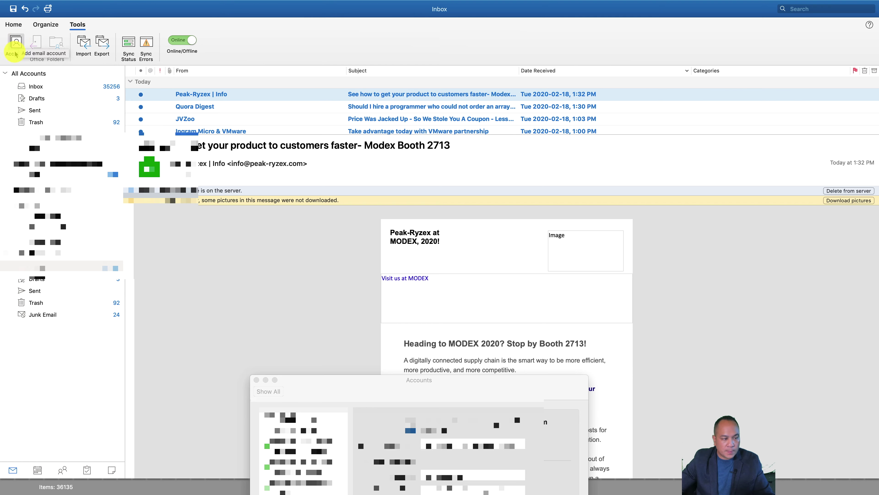
left_click(15, 46)
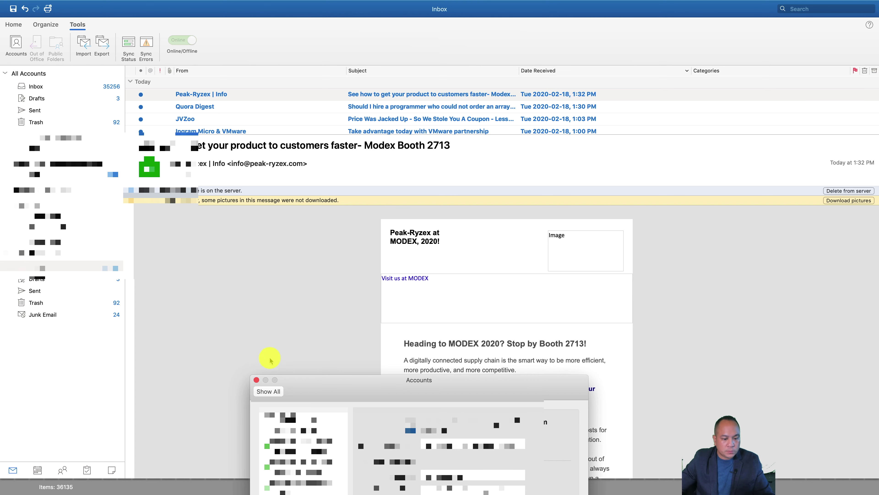
left_click_drag(334, 404, 352, 176)
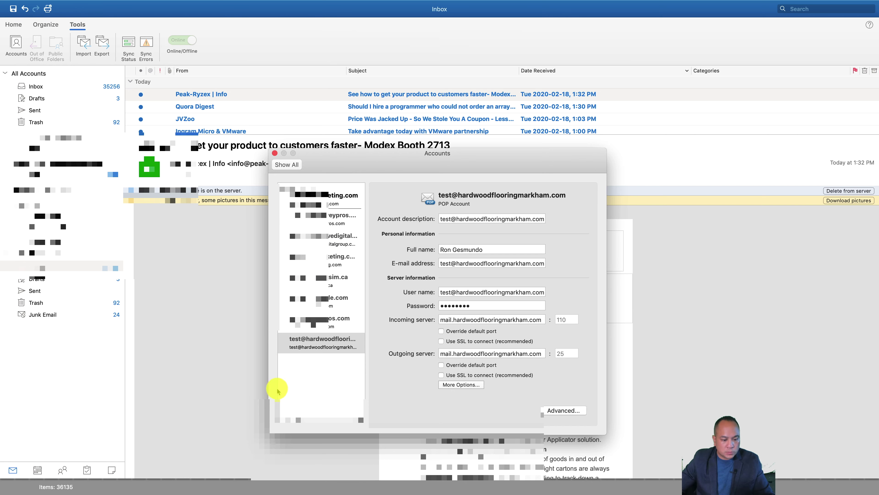
Step: Select the test account and open its Advanced server options
left_click(327, 344)
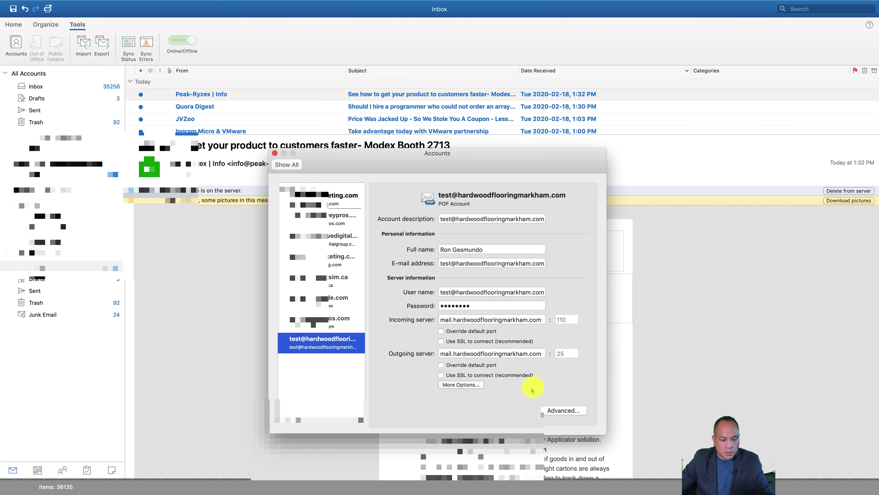
left_click(571, 411)
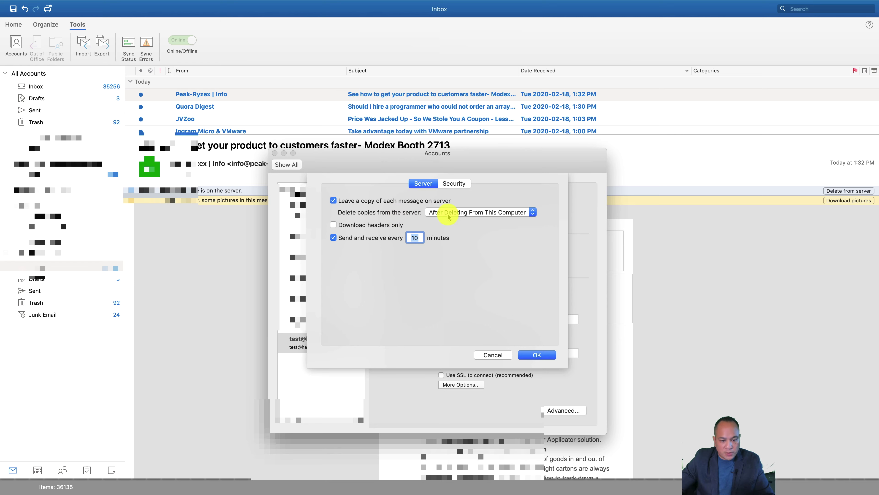
Step: Set the account to never delete message copies from the server and confirm
left_click(458, 213)
left_click(459, 170)
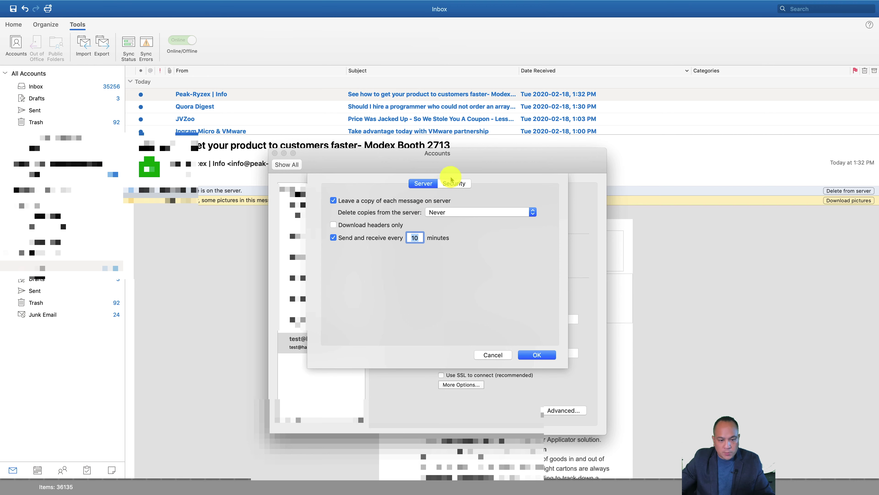
left_click(452, 184)
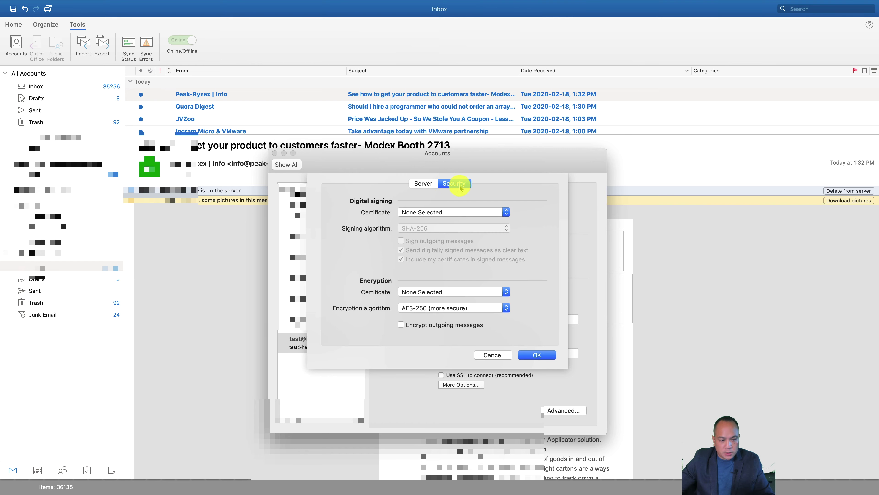
left_click(433, 186)
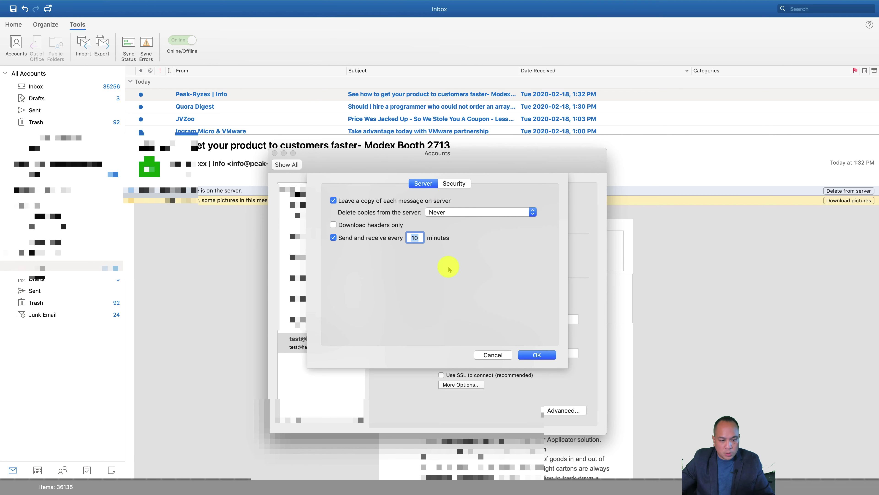
left_click(529, 358)
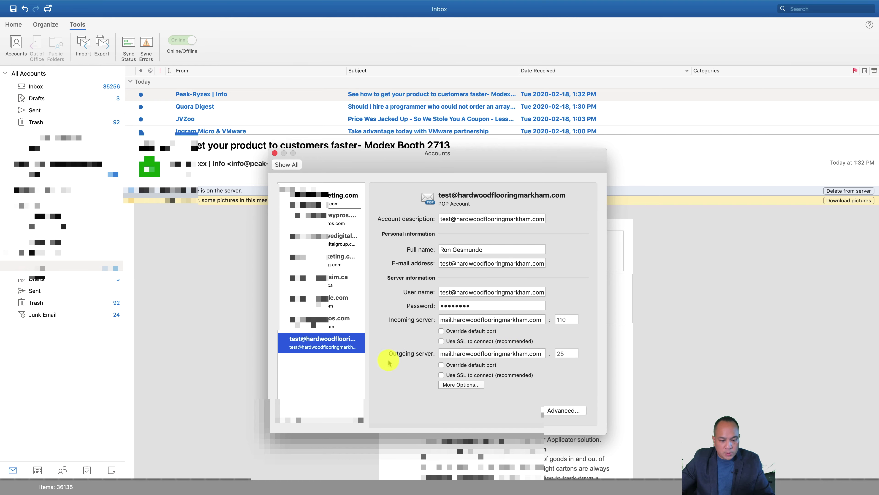
Step: Review outgoing server authentication and advanced options, then close the Accounts window
left_click(470, 384)
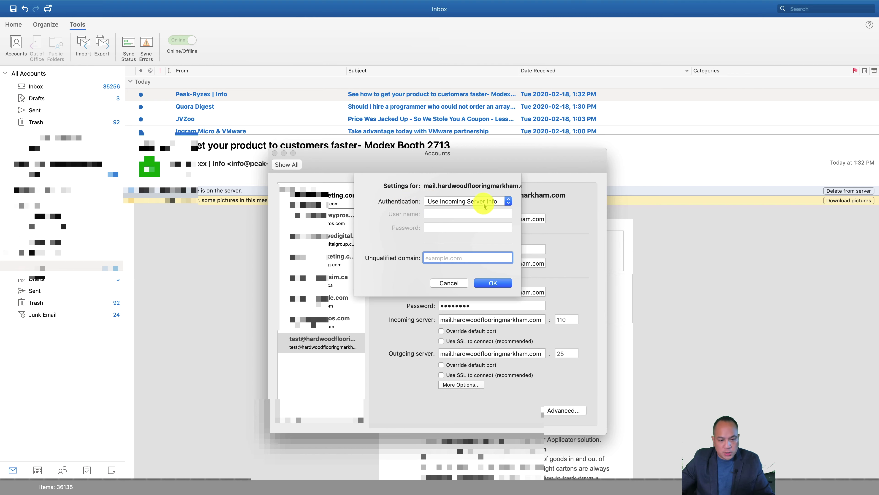
left_click(495, 283)
left_click(562, 414)
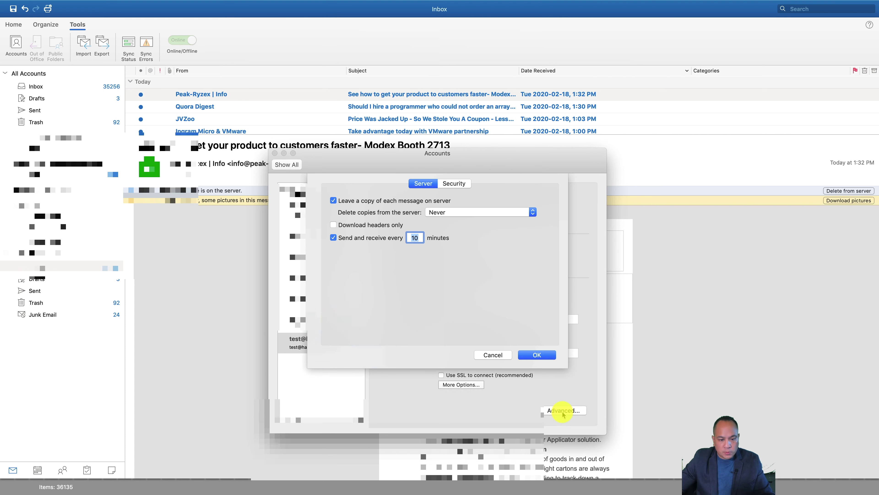
left_click(526, 357)
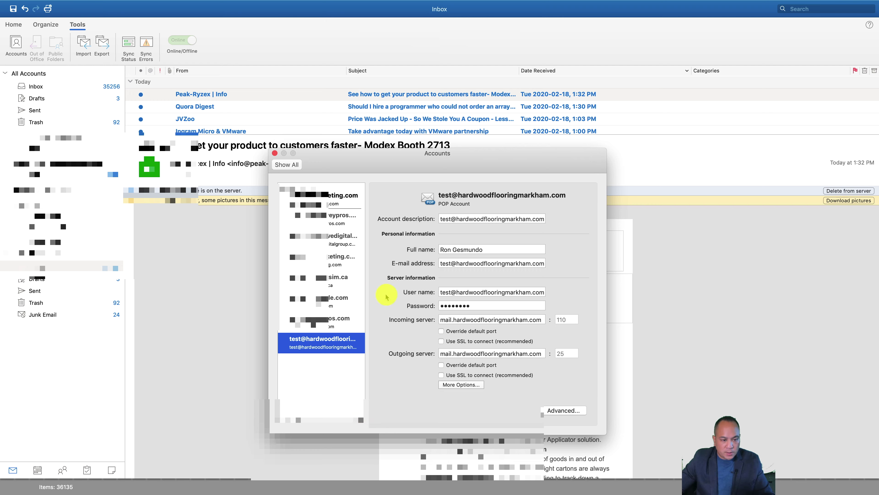
left_click(275, 154)
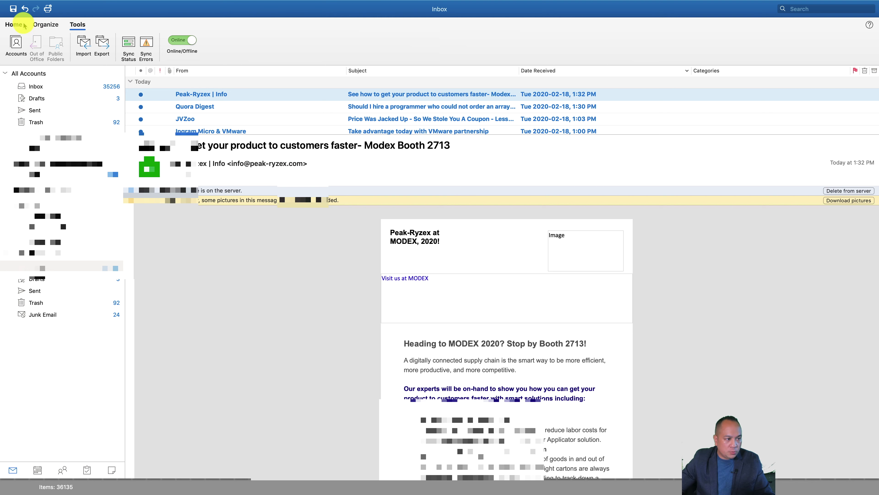
Step: Send an email from the test account to the contact with subject 'testing' and body 'Test.'
left_click(15, 24)
left_click(14, 45)
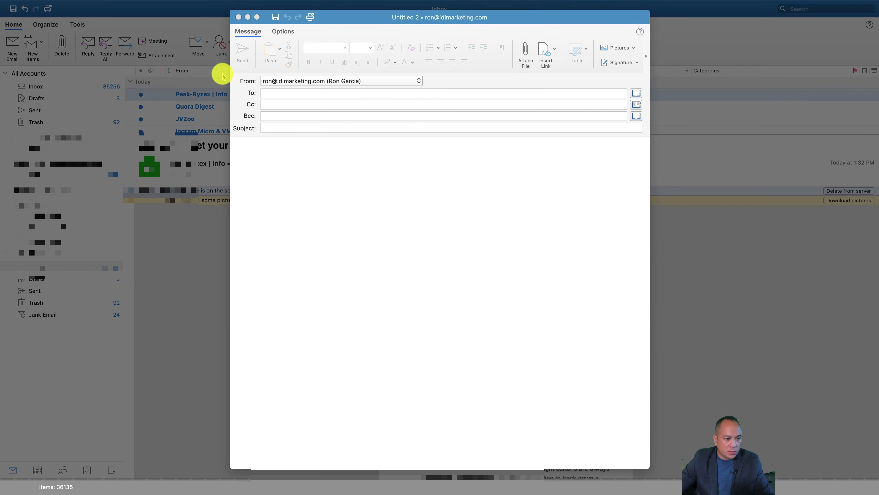
left_click(353, 83)
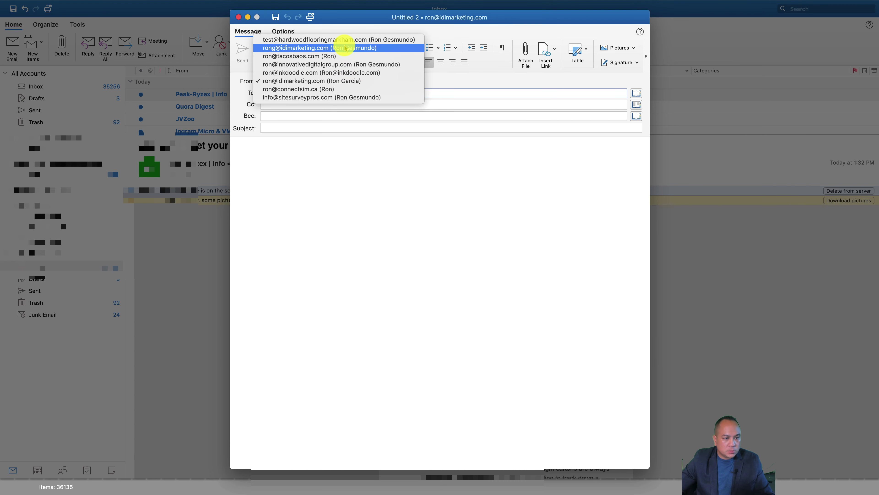
left_click(337, 39)
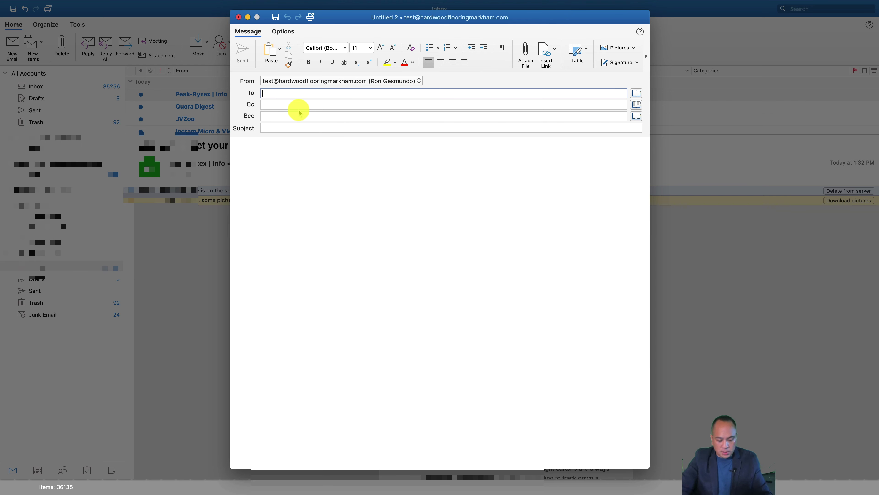
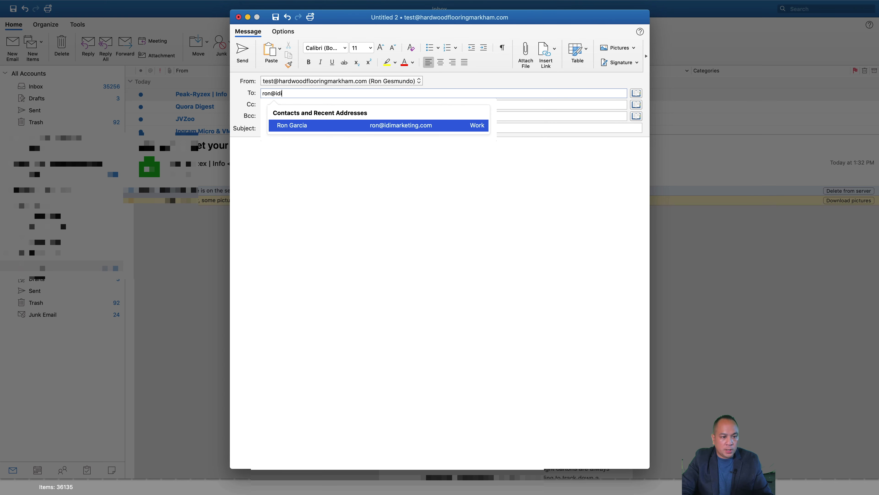
key("Return")
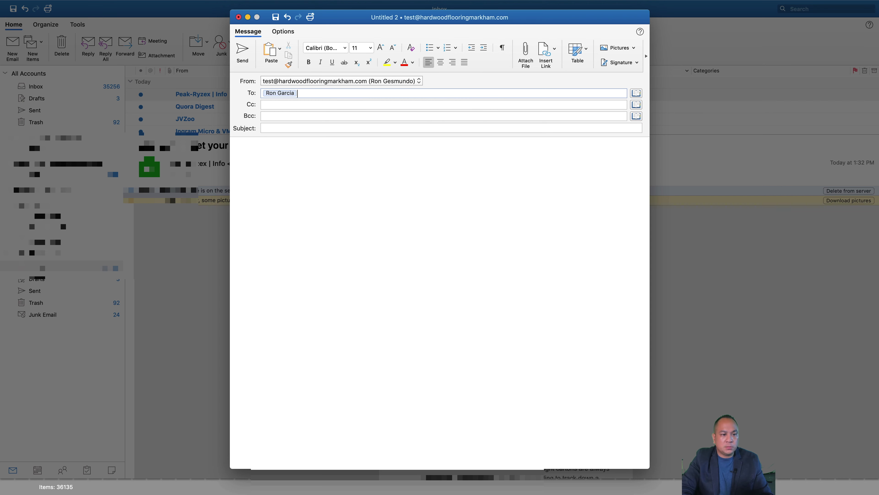
key("Tab")
key("Tab")
key("Tab")
type("testing")
key("Tab")
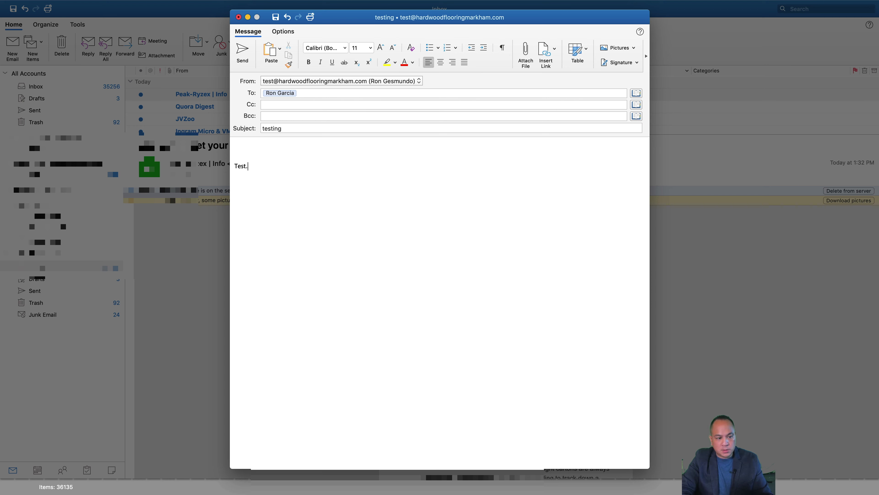
left_click(250, 54)
left_click(456, 43)
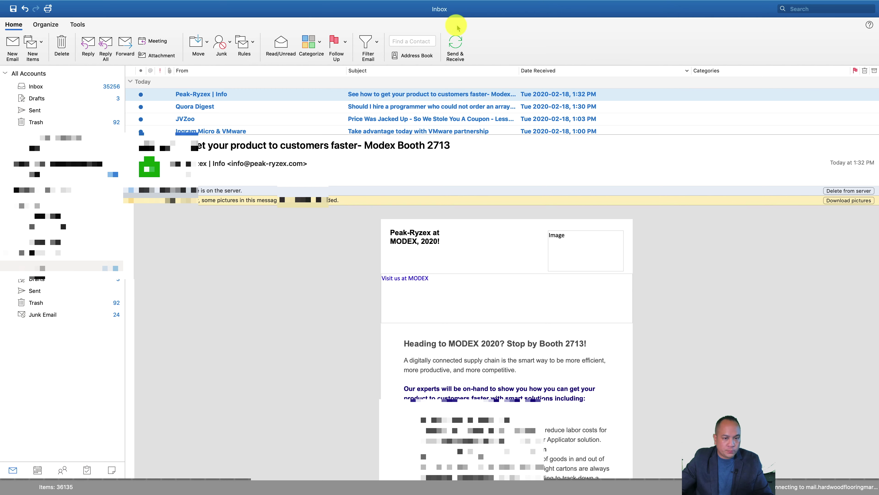
Step: Run Send & Receive for all accounts and open the Accounts window
left_click(457, 45)
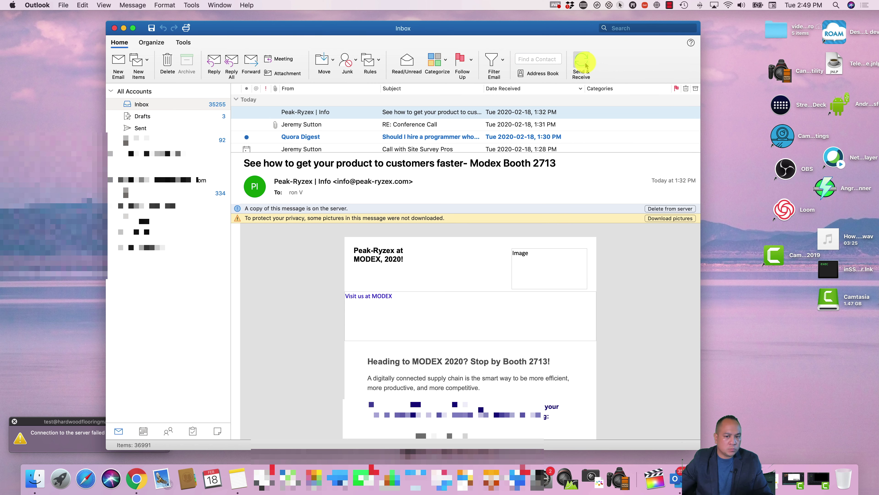
left_click(583, 62)
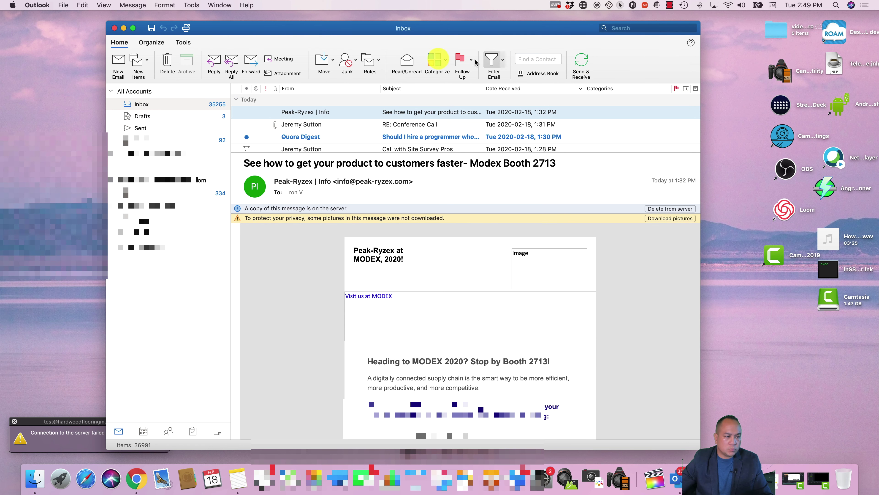
left_click(664, 6)
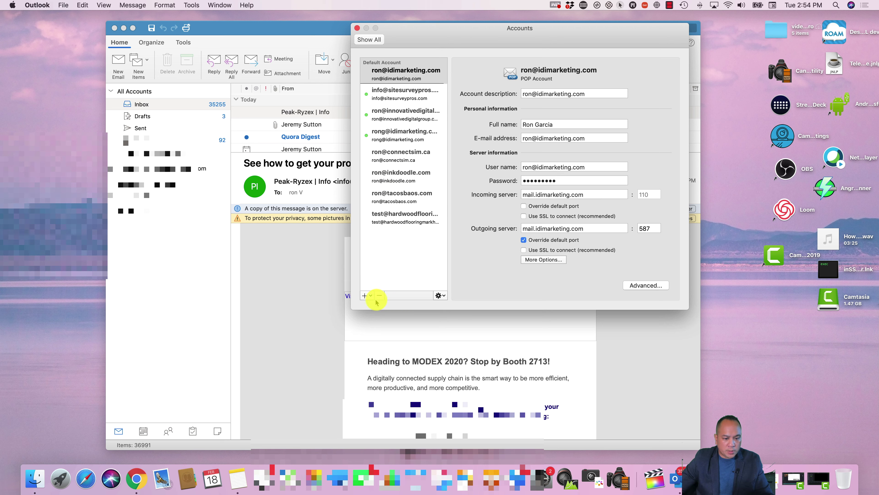
Step: Start a New Account from the Accounts + menu, dismiss the failure notice, and move Accounts aside
left_click(439, 296)
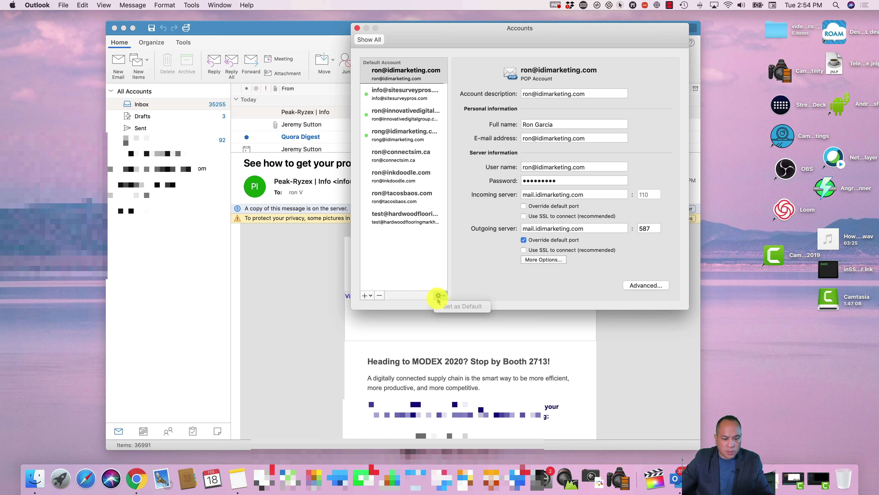
left_click(365, 296)
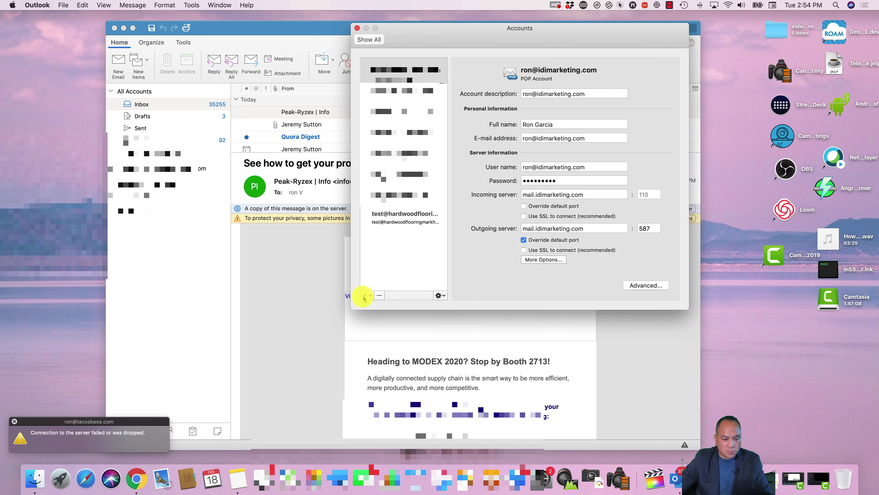
left_click(364, 296)
left_click(366, 306)
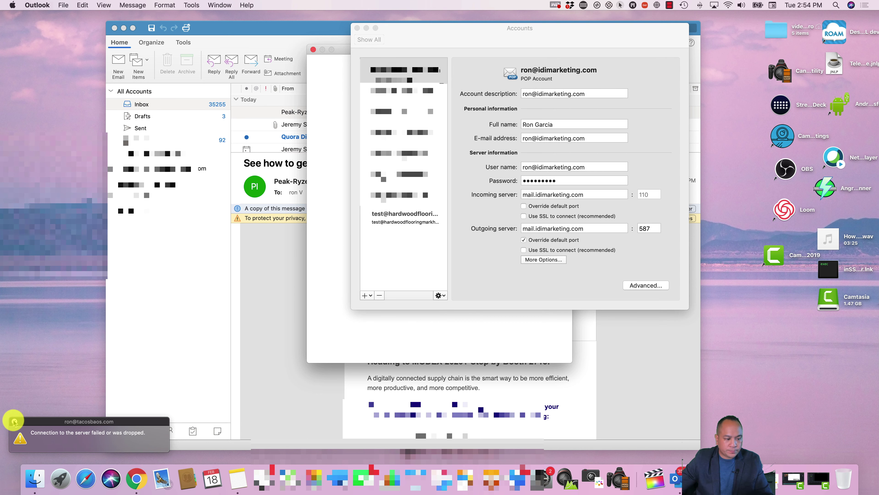
left_click(15, 421)
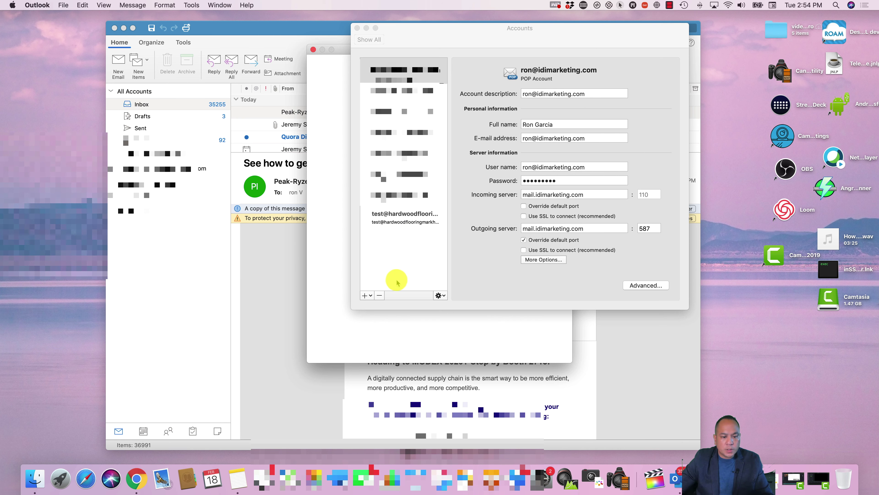
left_click_drag(546, 47, 735, 356)
left_click(385, 223)
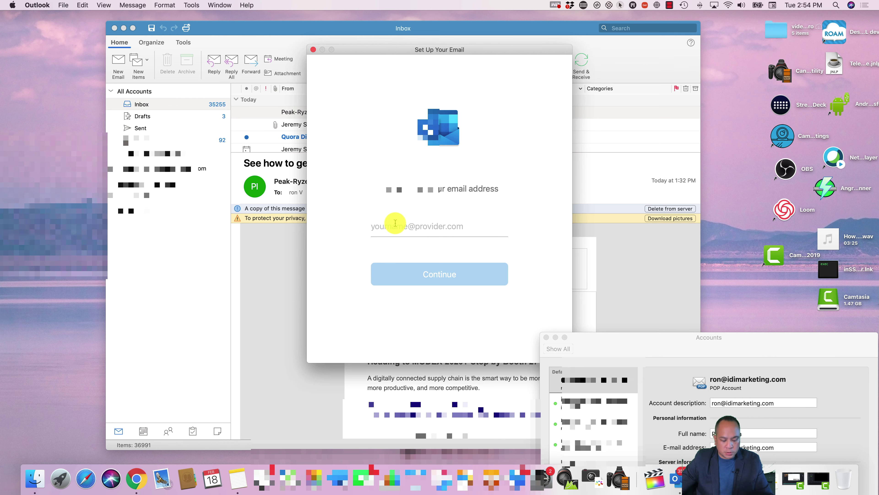
type("mail.hardwoodflooringmarkham.com")
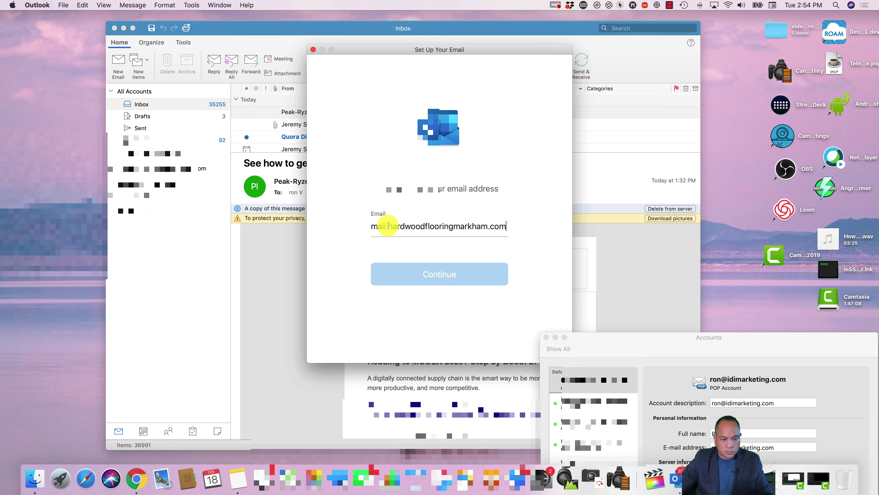
left_click_drag(388, 226, 273, 221)
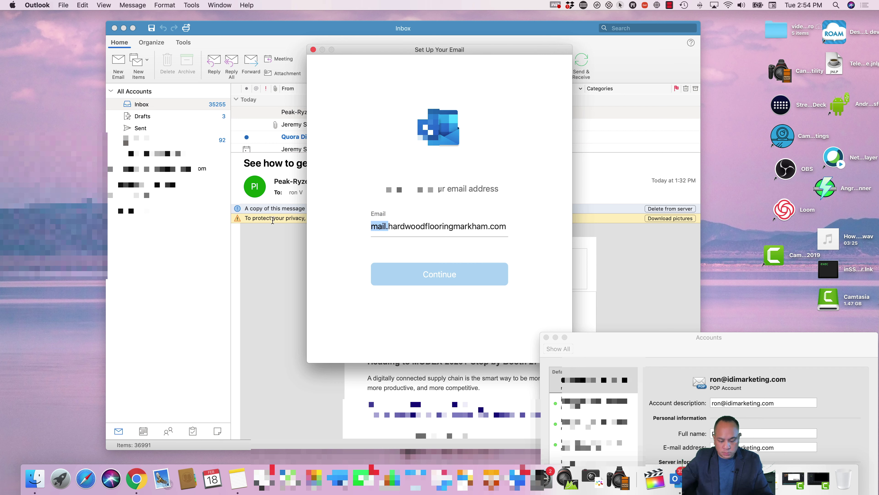
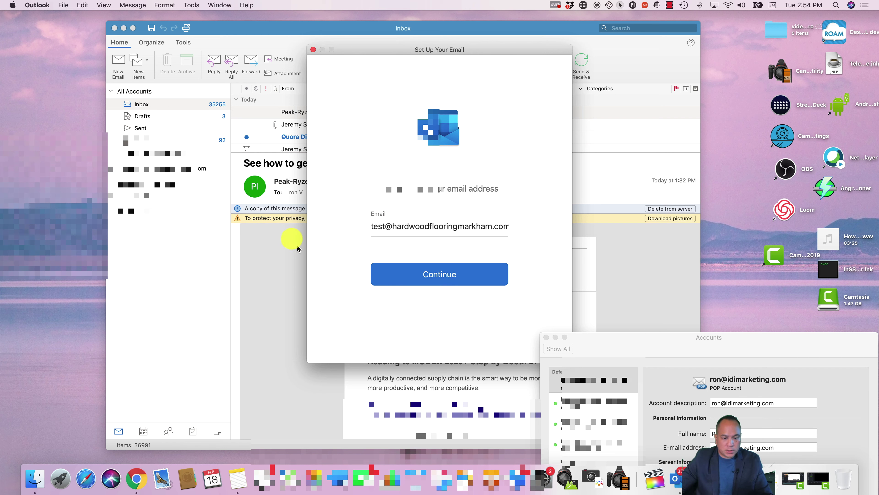
left_click(400, 270)
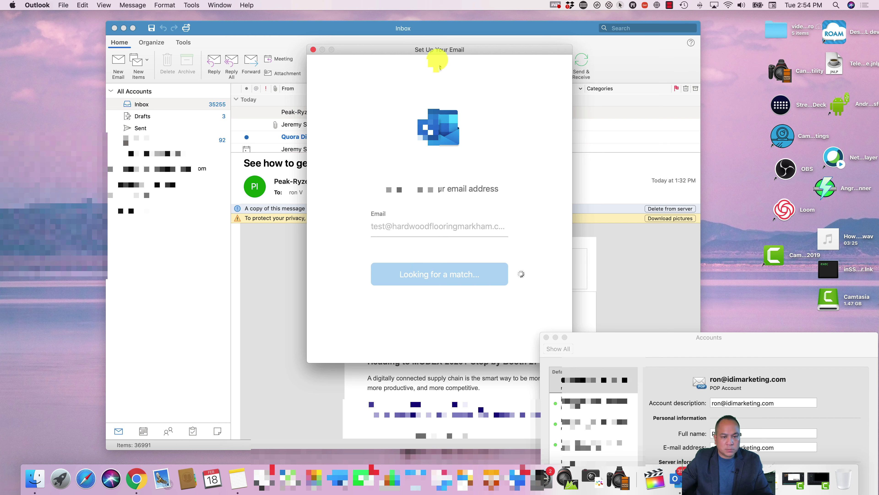
left_click_drag(627, 334, 725, 379)
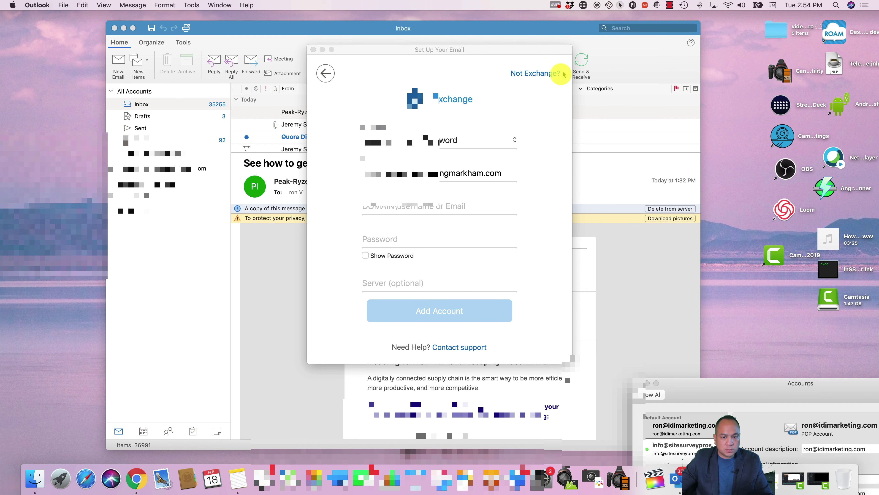
left_click(544, 74)
left_click(440, 336)
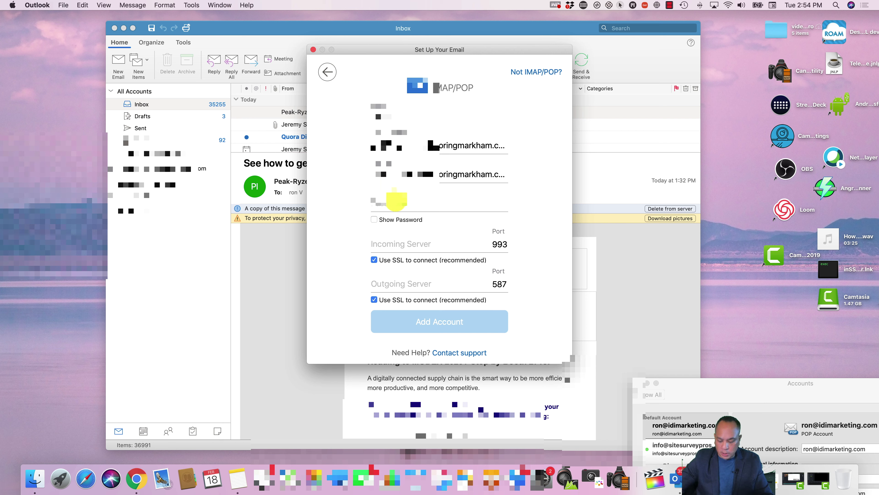
Step: Set incoming port 143 and mail.hardwoodflooringmarkham.com as both incoming and outgoing server
left_click(397, 200)
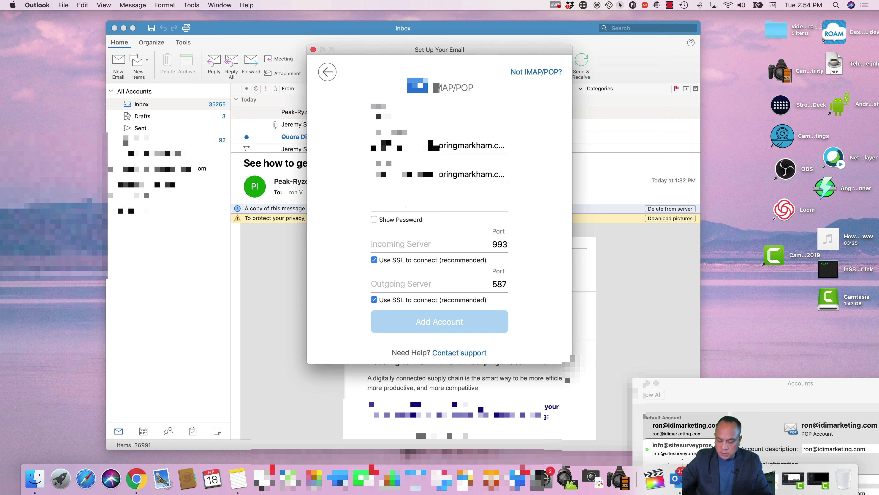
key("super+Tab")
key("super+Tab")
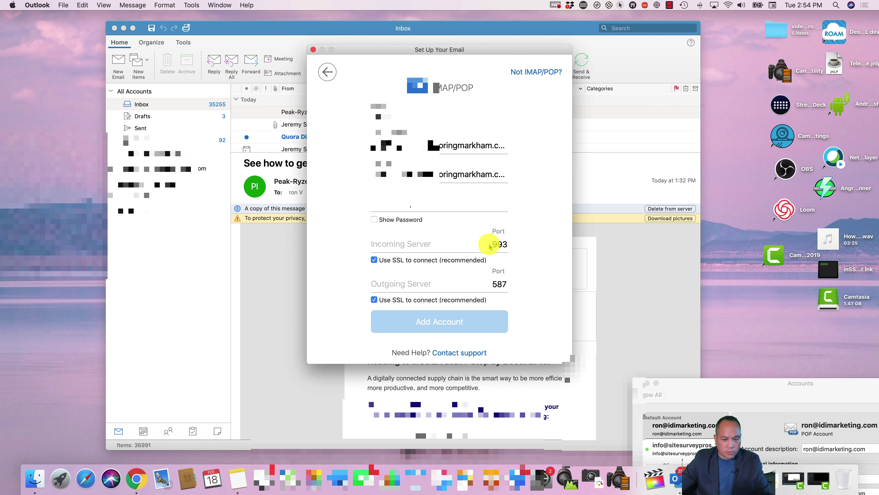
double_click(493, 244)
type("143")
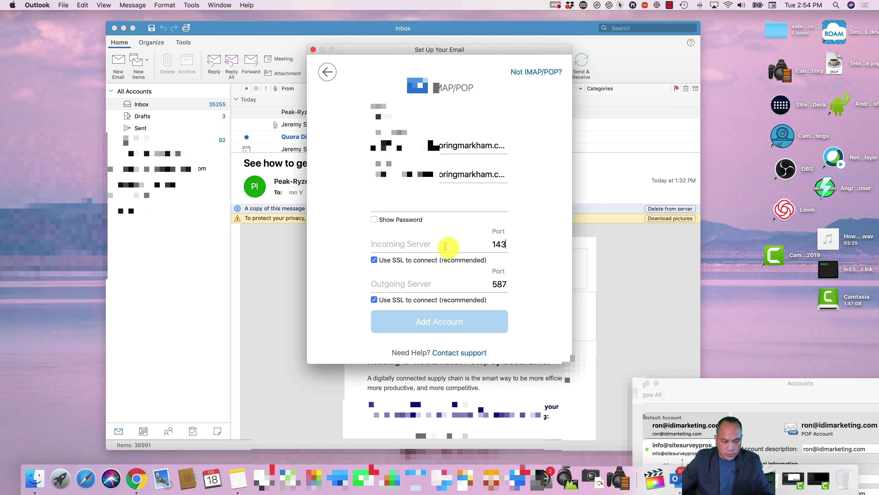
left_click(426, 242)
type("hardwoodflooringmarkham.com")
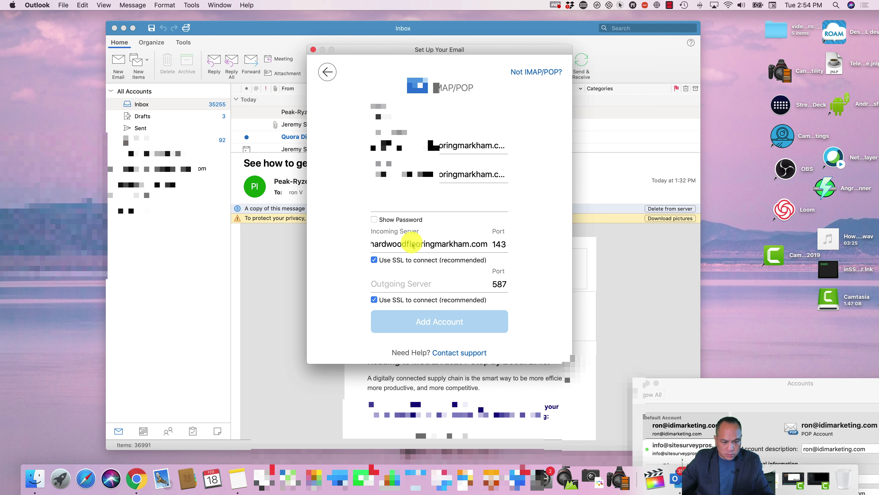
left_click(412, 244)
key("super+Left")
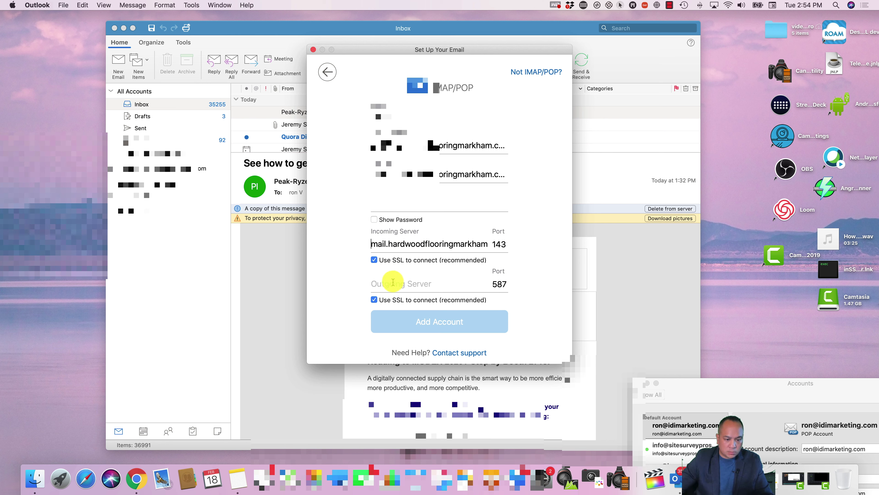
type("mail.hardwoodflooringmarkham.com")
key("super+Tab")
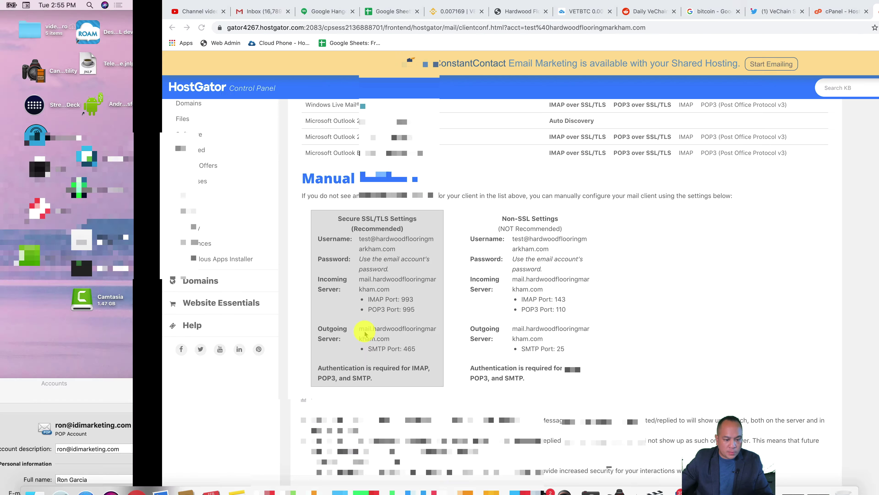
key("super+Tab")
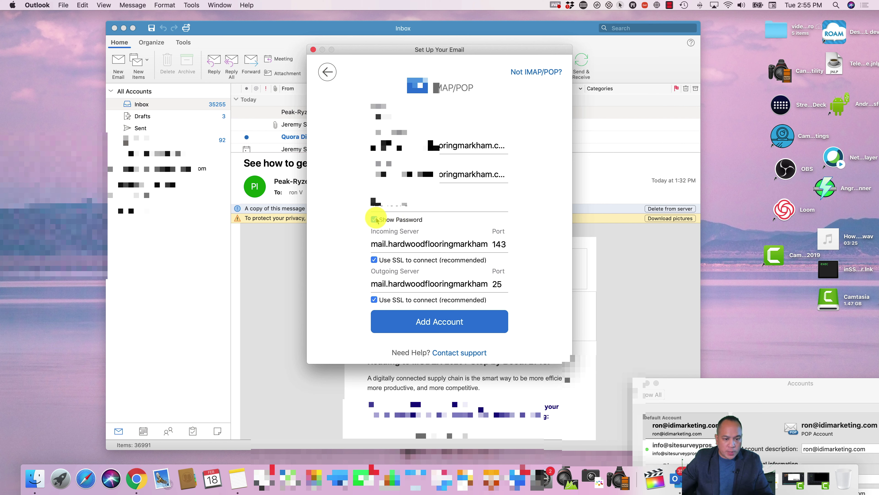
Step: Submit the account, turn off SSL for both servers, and retry adding it
left_click(439, 321)
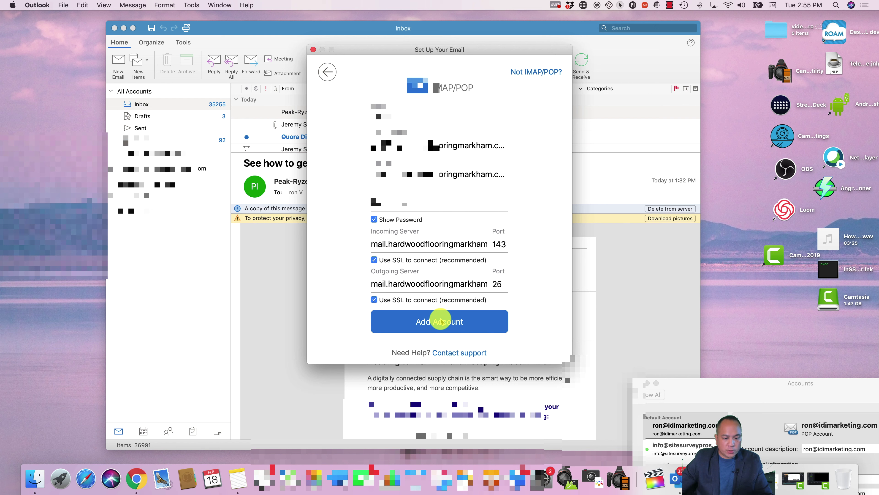
left_click(374, 299)
left_click(374, 259)
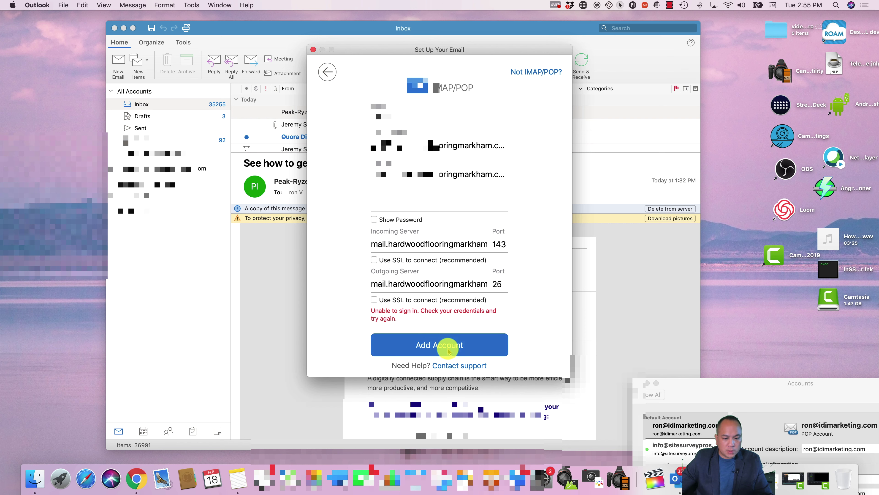
left_click(442, 344)
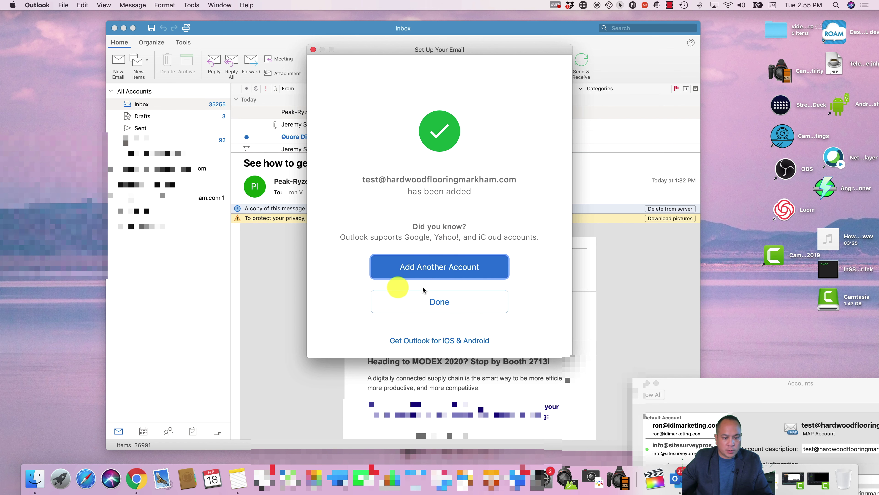
Step: Finish the IMAP test account setup, then close the Accounts and Outlook Inbox windows
left_click(444, 299)
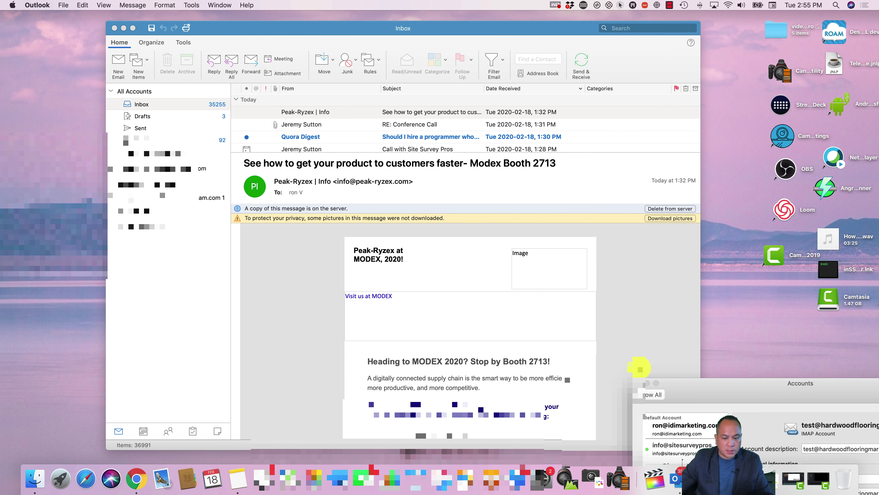
left_click(640, 383)
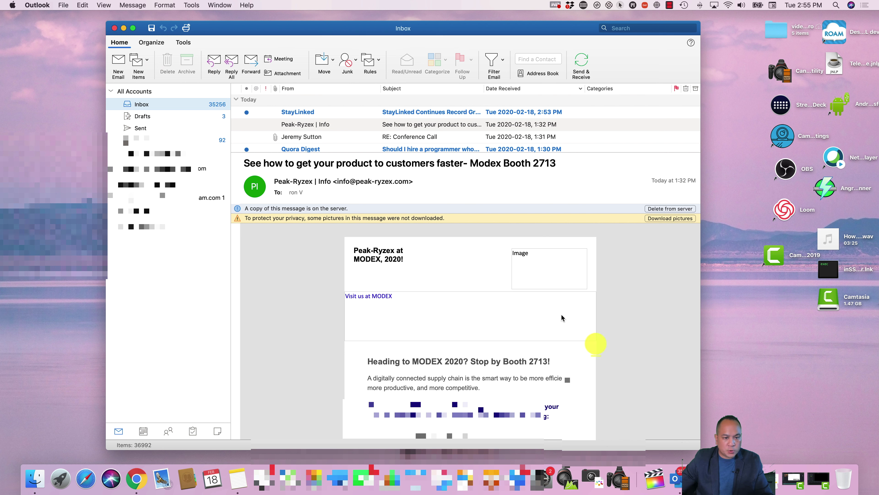
left_click(115, 29)
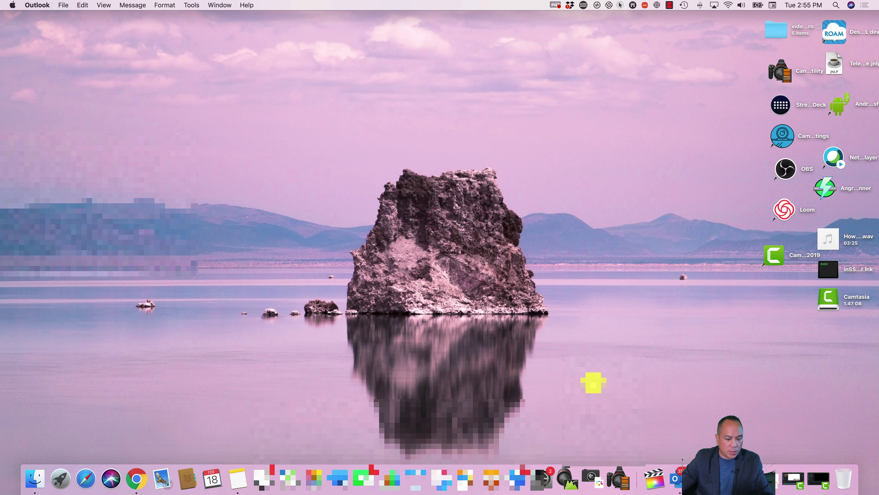
Step: Reopen Outlook, check for new mail, and open 'Testing from idi' in the test account's Inbox
left_click(675, 478)
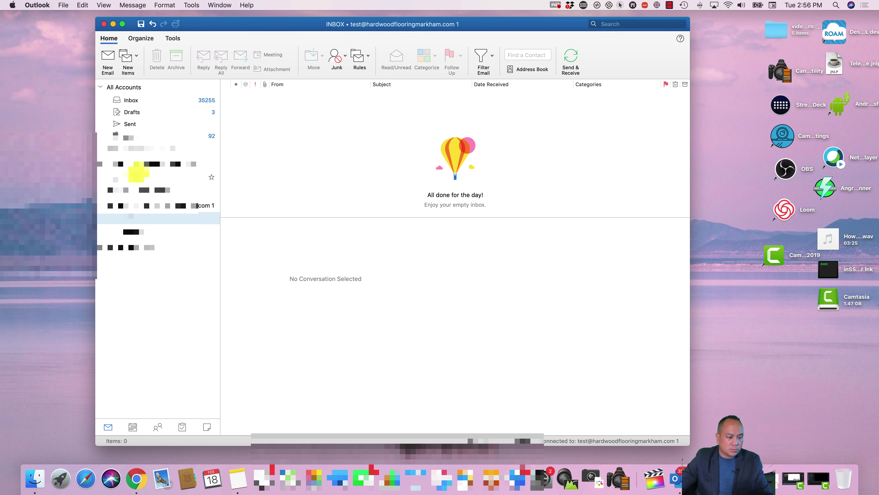
left_click(571, 61)
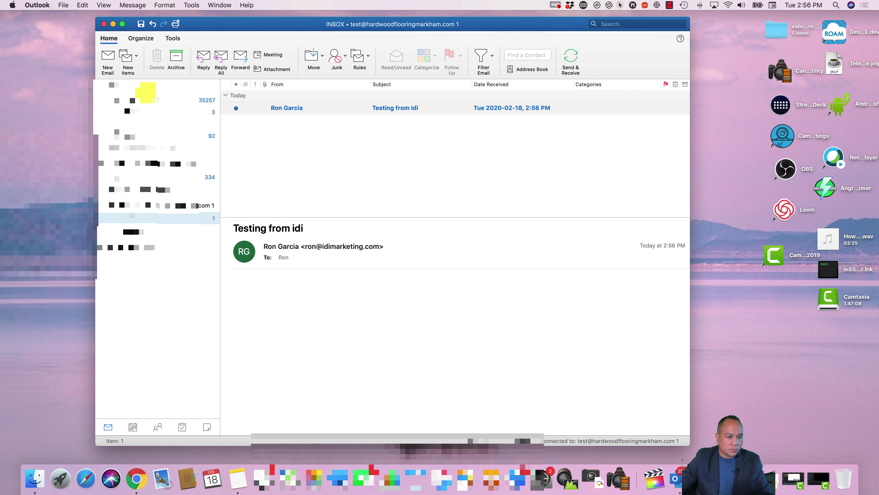
left_click(456, 110)
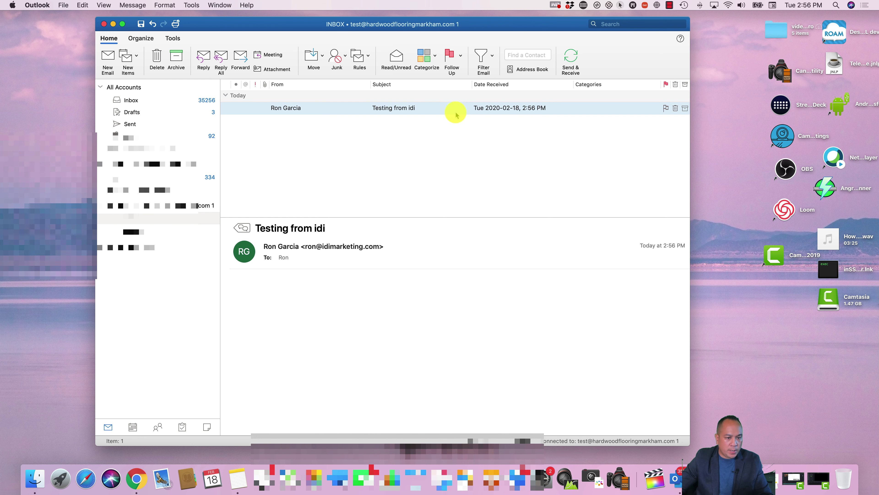
Step: Send a reply reading 'testing' to the 'Testing from idi' message
left_click(202, 57)
type("test")
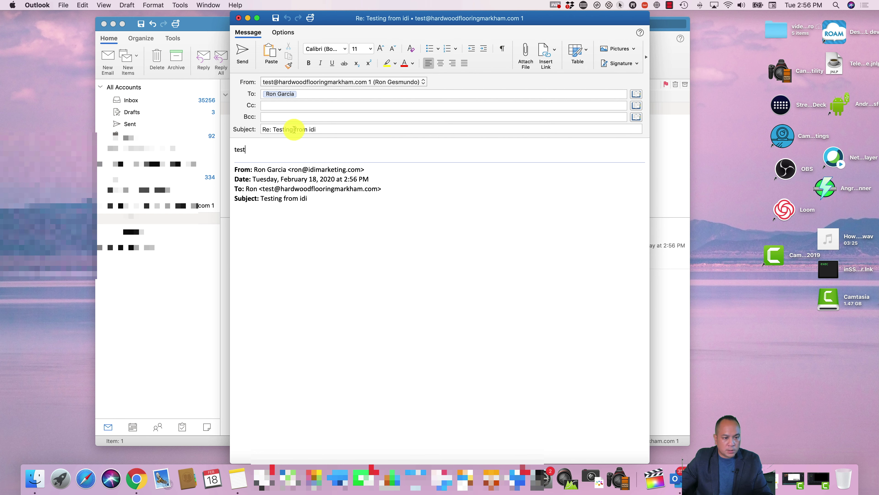
type("ing")
left_click(247, 61)
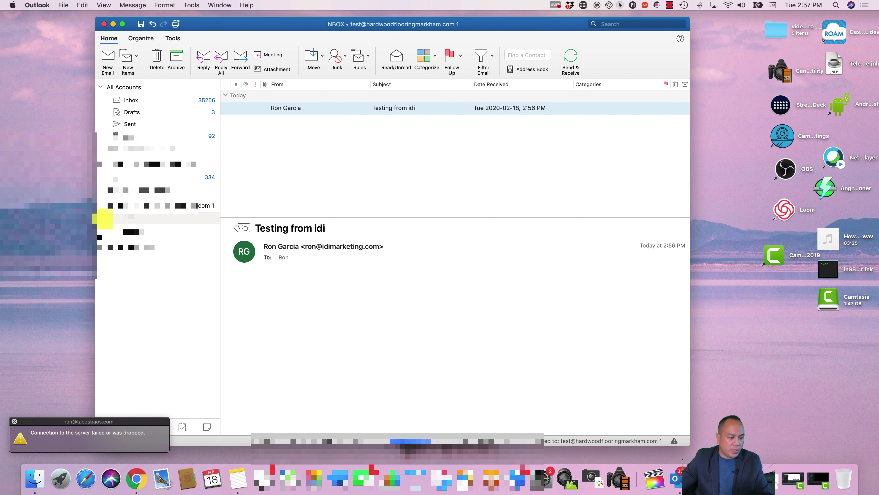
Step: Dismiss the connection failure notice, select the test account's folder, and open Tools > Accounts
left_click(14, 422)
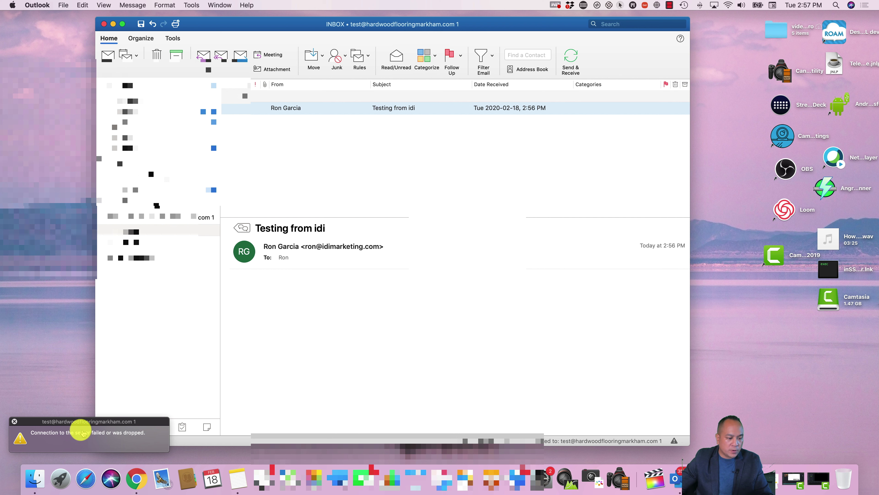
left_click(13, 421)
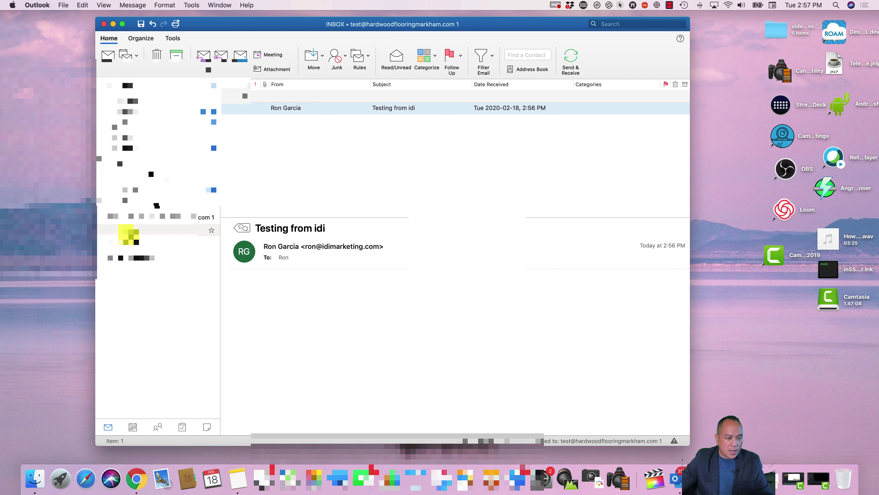
left_click(130, 232)
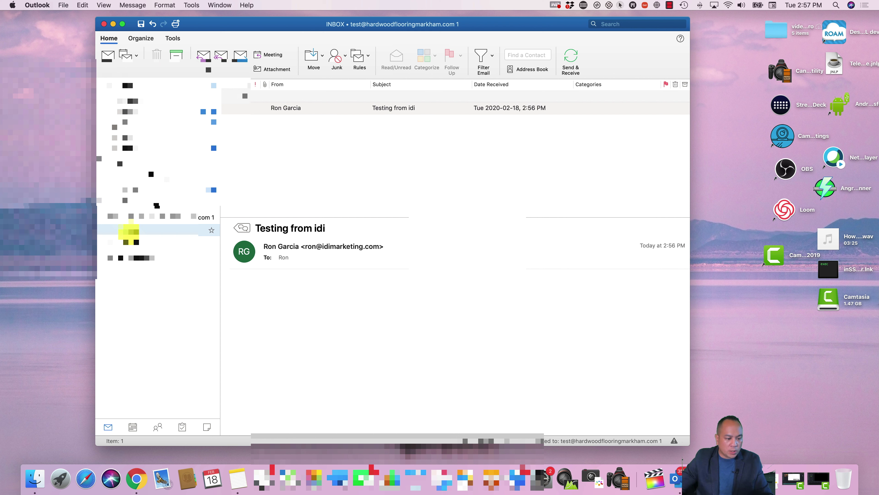
left_click(192, 5)
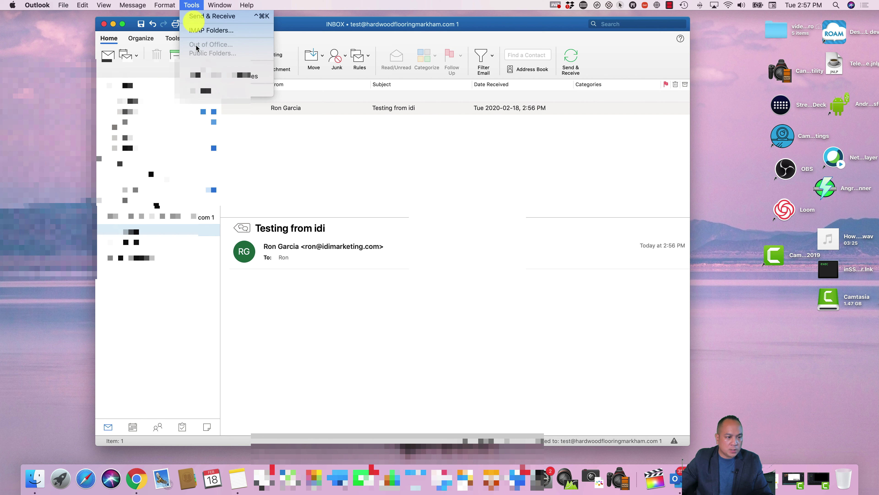
left_click(208, 90)
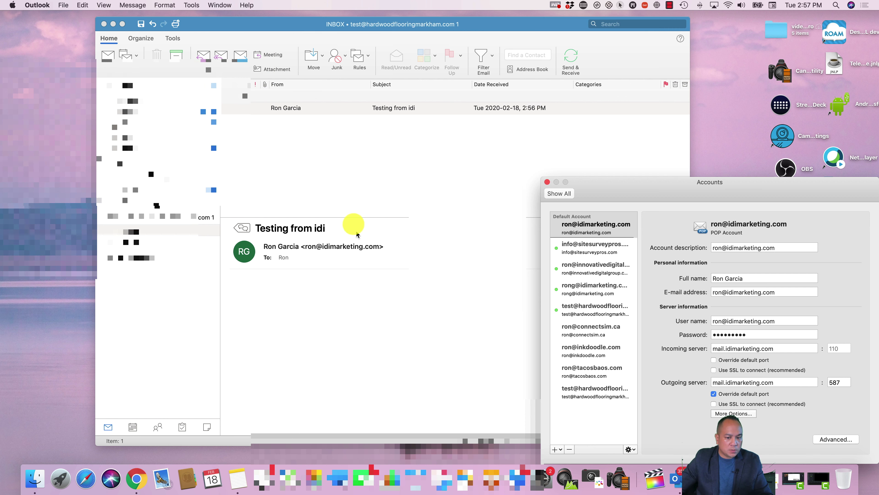
Step: Set the POP test account's outgoing port to 25, disable incoming SSL, and delete the Outbox message
left_click_drag(568, 187, 442, 126)
left_click(450, 327)
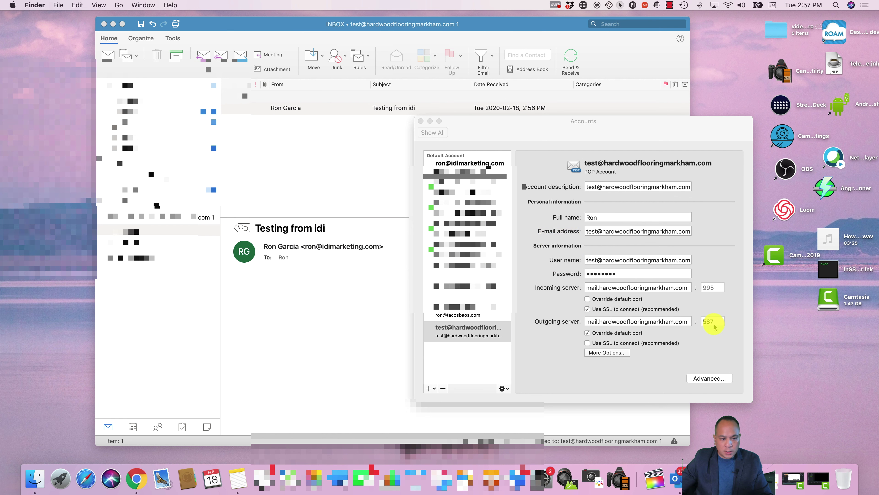
key("super+Tab")
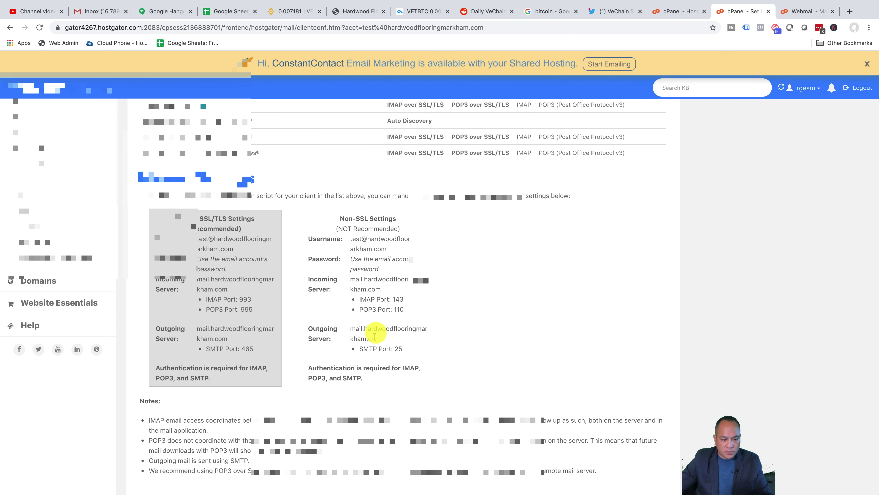
key("super+Tab")
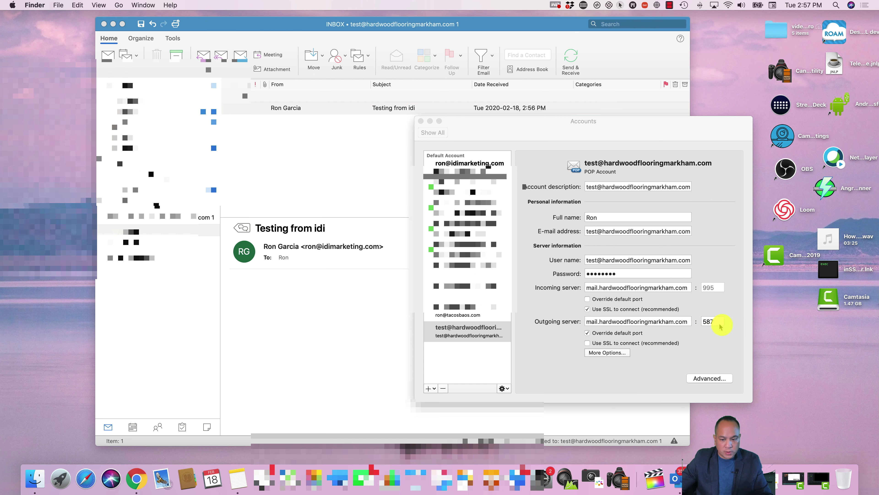
left_click(718, 325)
double_click(718, 325)
type("25")
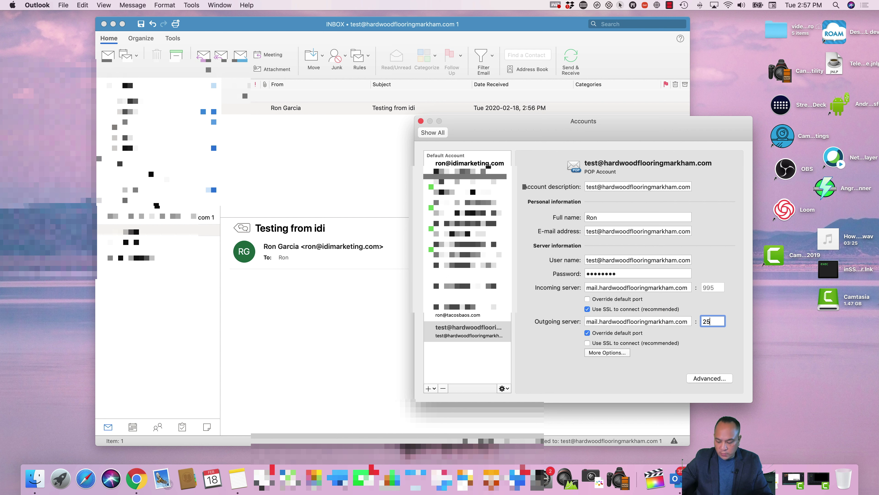
left_click(587, 309)
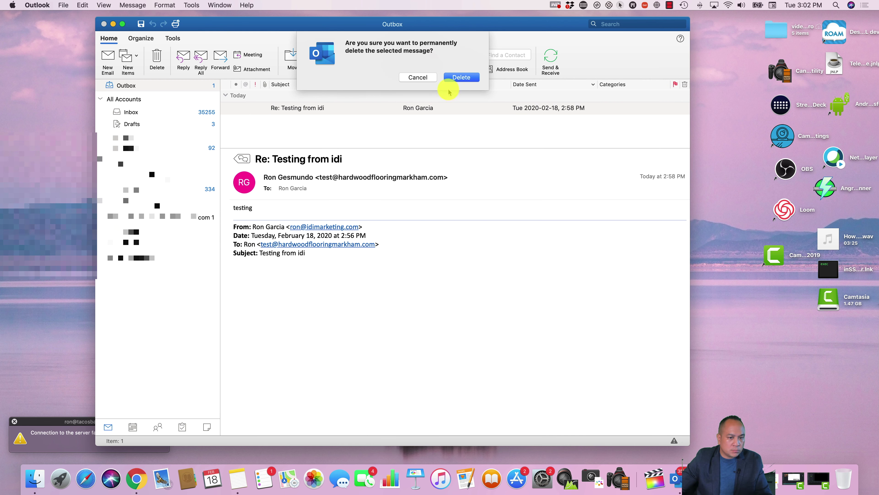
left_click(460, 78)
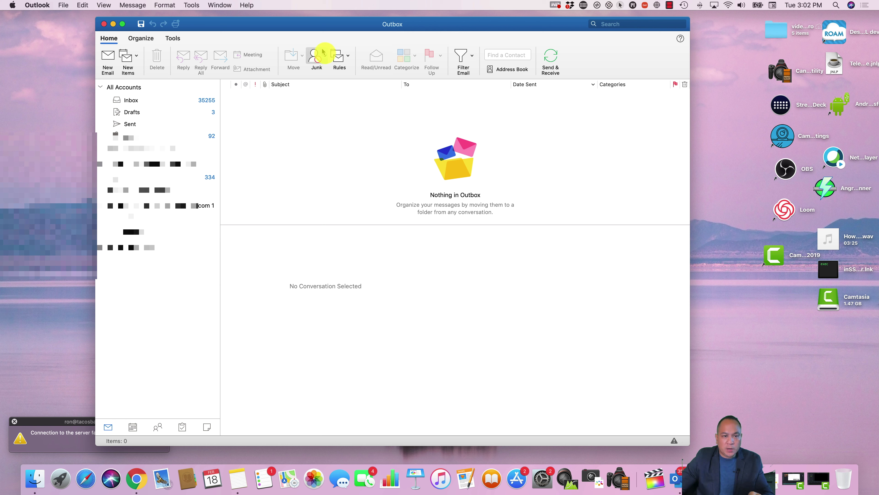
Step: Close Outlook's main mail window
left_click(104, 24)
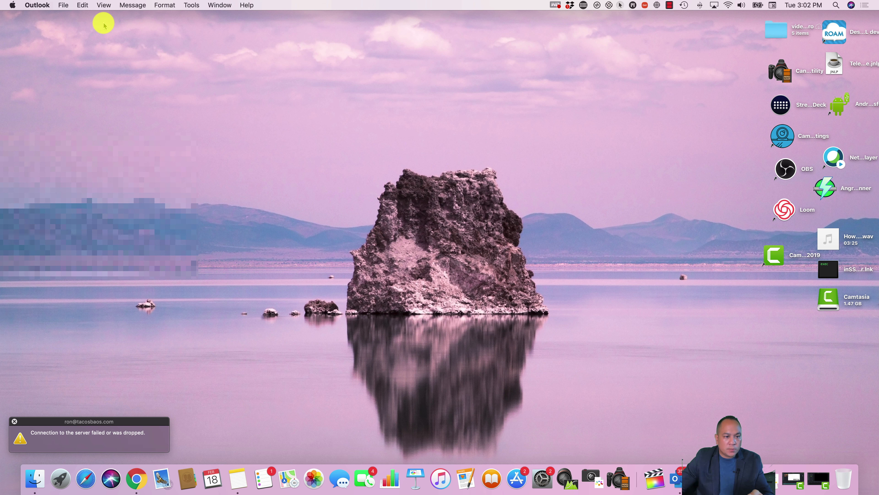